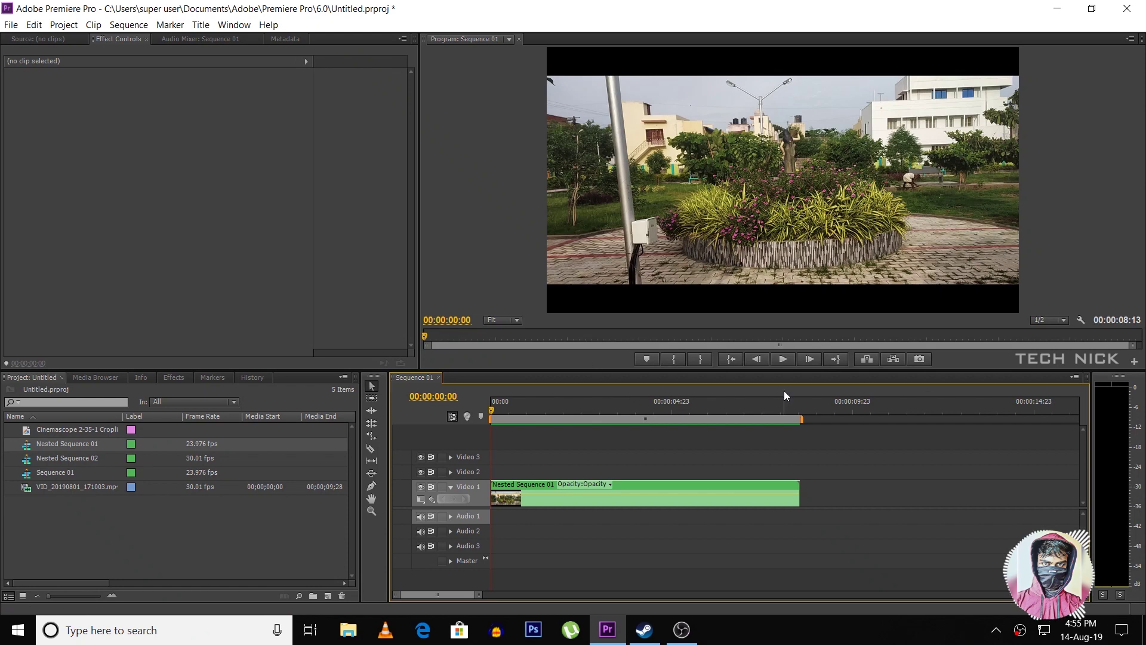
Step: Play and scrub through the park clip, then zoom the timeline out to about 25 seconds
key("space")
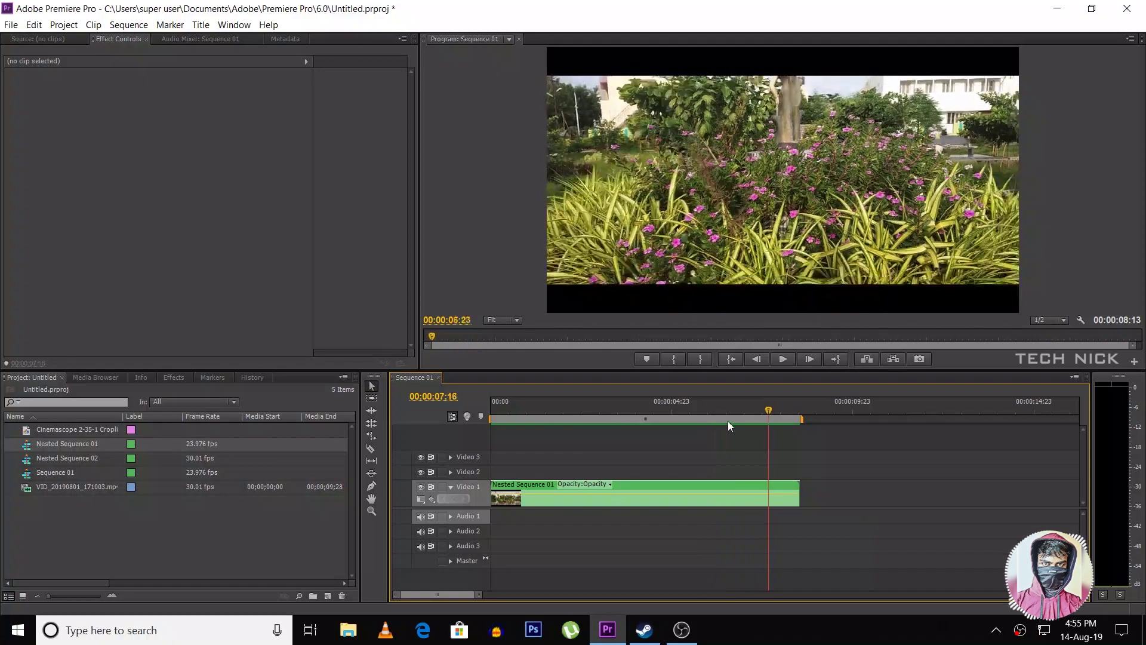
left_click_drag(743, 412, 561, 442)
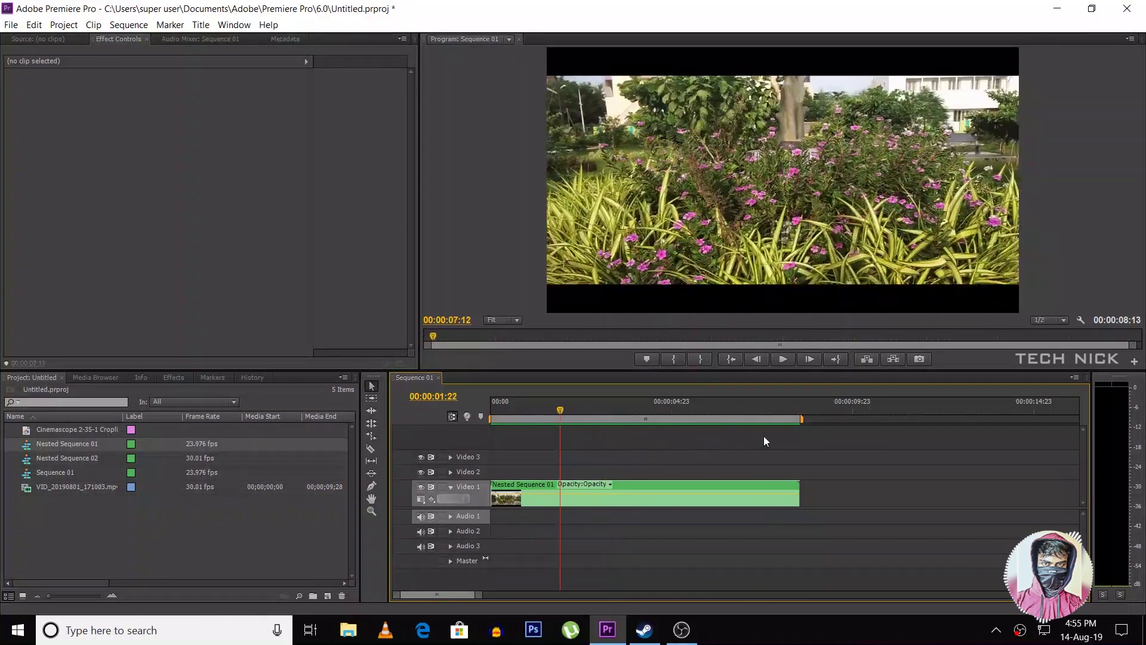
mouse_move(560, 442)
left_mouse_down()
mouse_move(545, 457)
mouse_move(597, 448)
left_mouse_up()
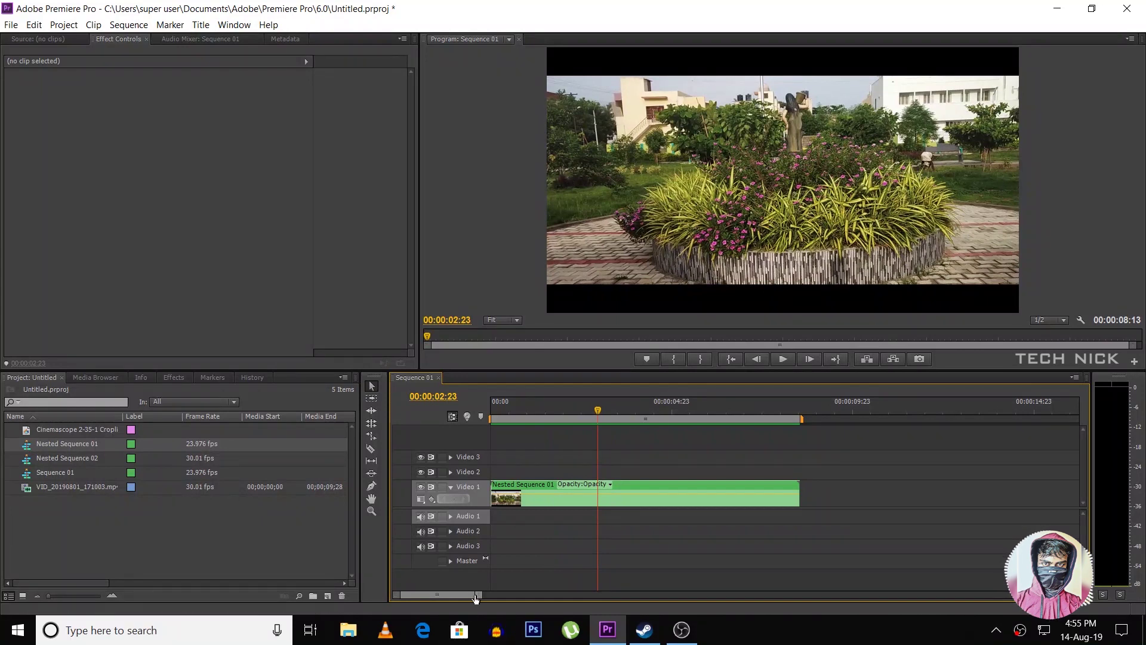
left_click_drag(476, 598, 507, 599)
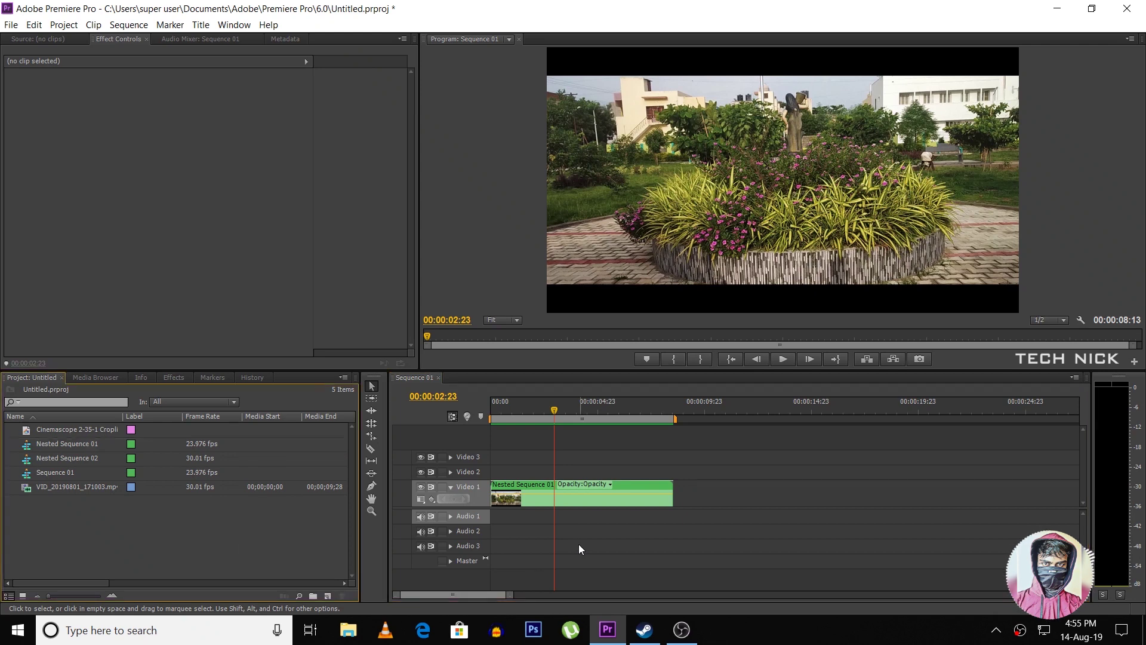
right_click(206, 553)
Step: Create a new adjustment layer and stretch it on Video 2 across the full park clip
mouse_move(264, 493)
left_click(383, 517)
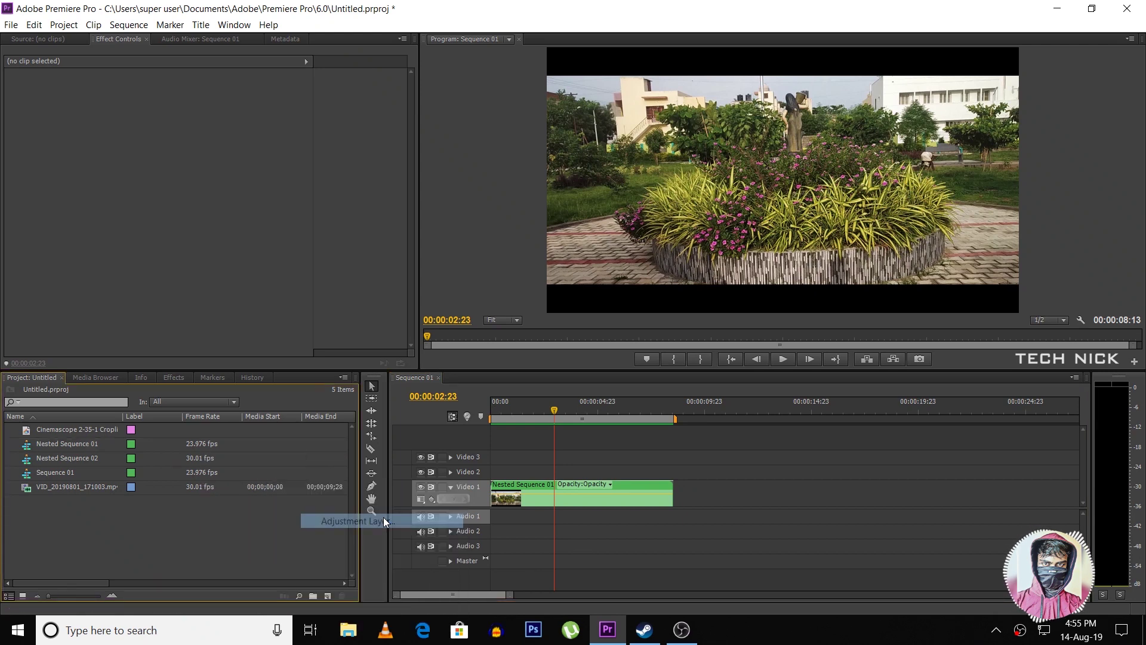
left_click(591, 357)
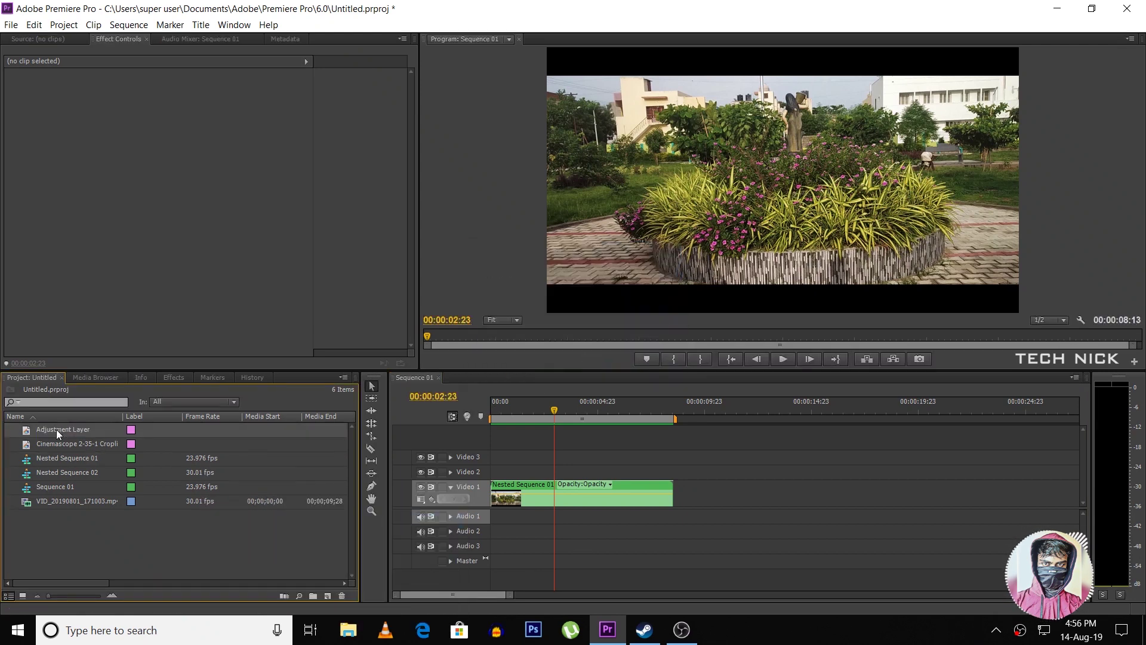
left_click_drag(56, 429, 537, 471)
mouse_move(626, 472)
left_mouse_down()
mouse_move(690, 468)
mouse_move(675, 471)
left_mouse_up()
key("equal")
Step: Expand Video Effects > Color Correction in the Effects panel to browse its effects
left_click(173, 377)
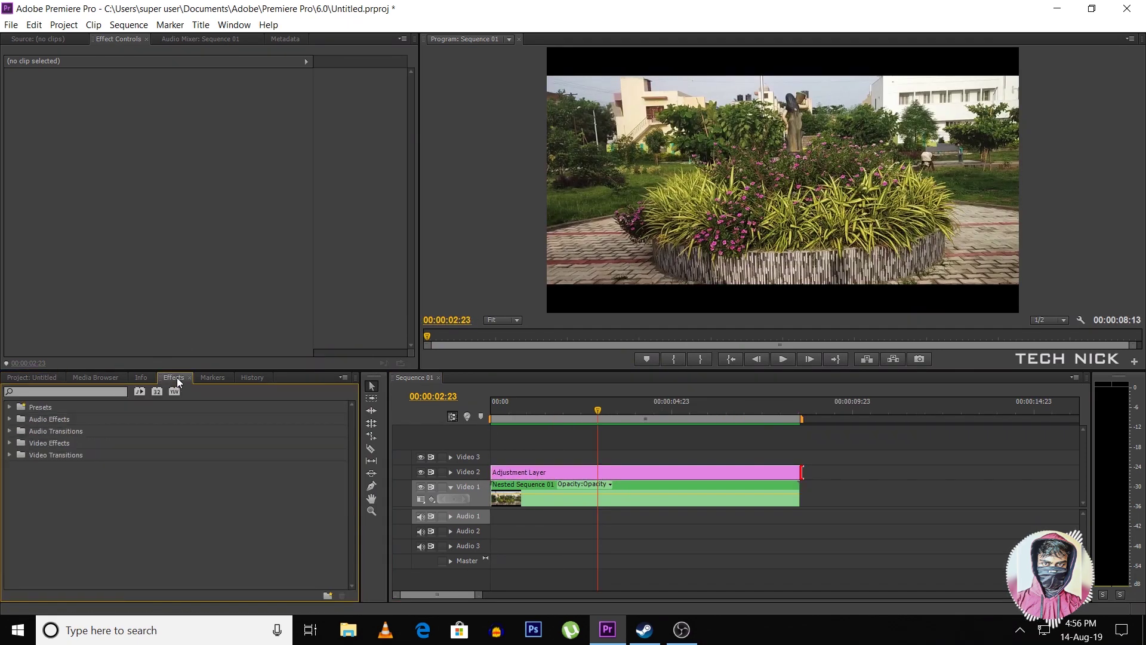
left_click(9, 443)
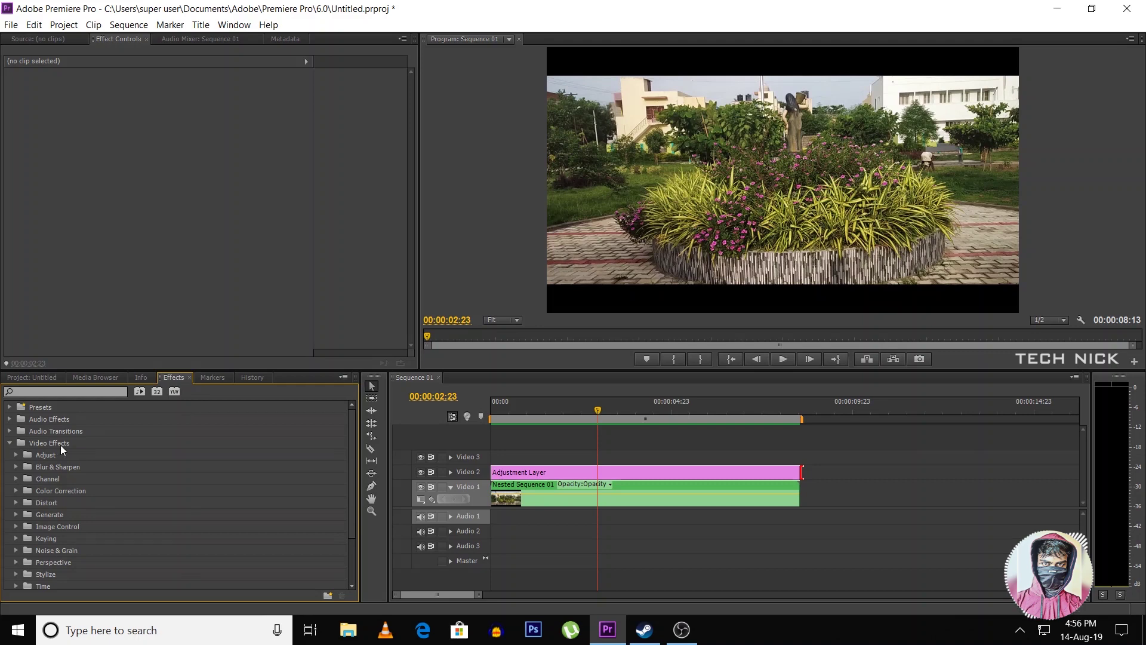
left_click(16, 490)
scroll(120, 498, "down", 2)
scroll(120, 498, "down", 2)
scroll(84, 461, "up", 1)
scroll(84, 460, "up", 1)
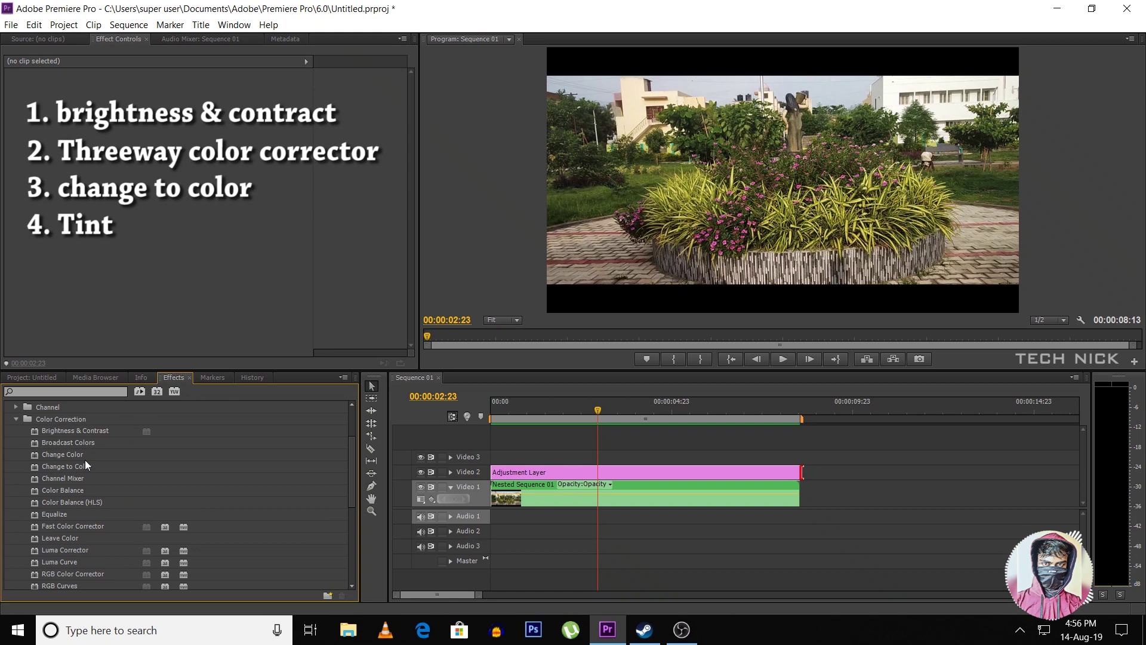
Step: Apply Brightness & Contrast to the adjustment layer with brightness 1.0 and contrast 3.0
left_click_drag(97, 431, 574, 476)
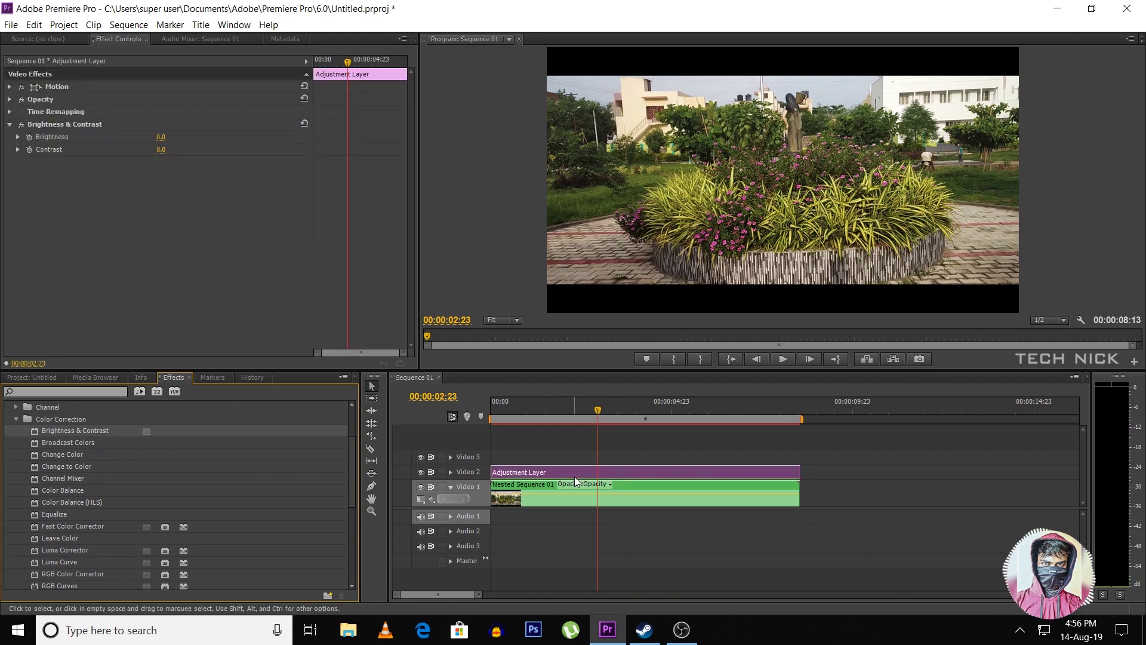
left_click(160, 137)
left_click_drag(161, 137, 173, 138)
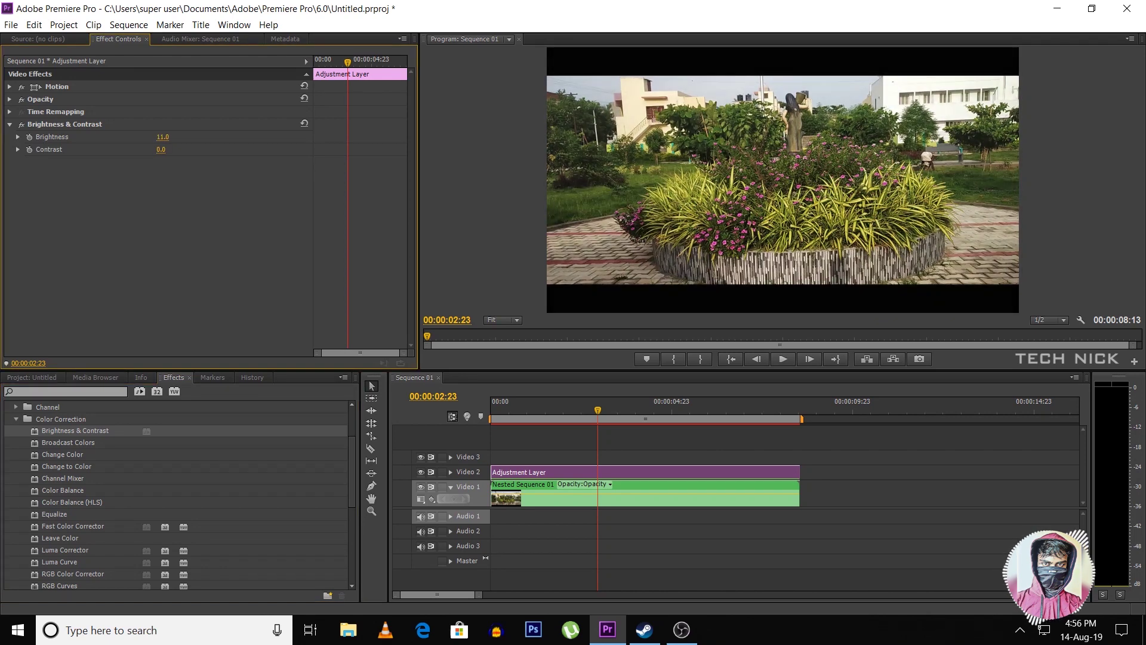
left_click_drag(174, 138, 161, 137)
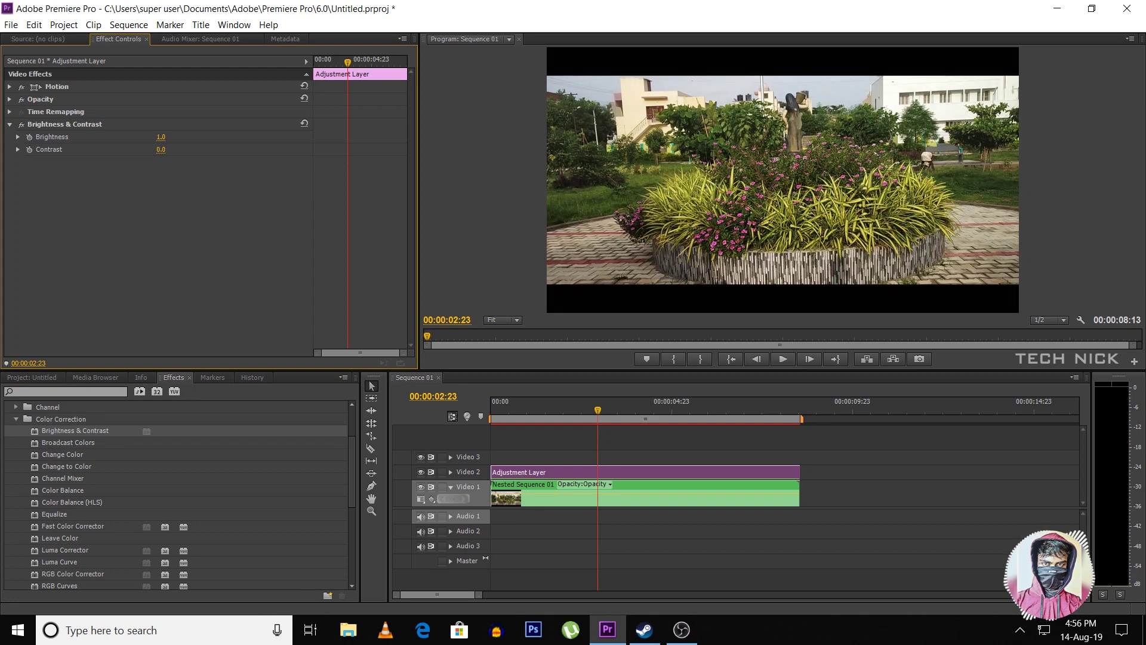
mouse_move(162, 149)
left_mouse_down()
mouse_move(214, 149)
mouse_move(131, 149)
mouse_move(178, 150)
mouse_move(155, 150)
left_mouse_up()
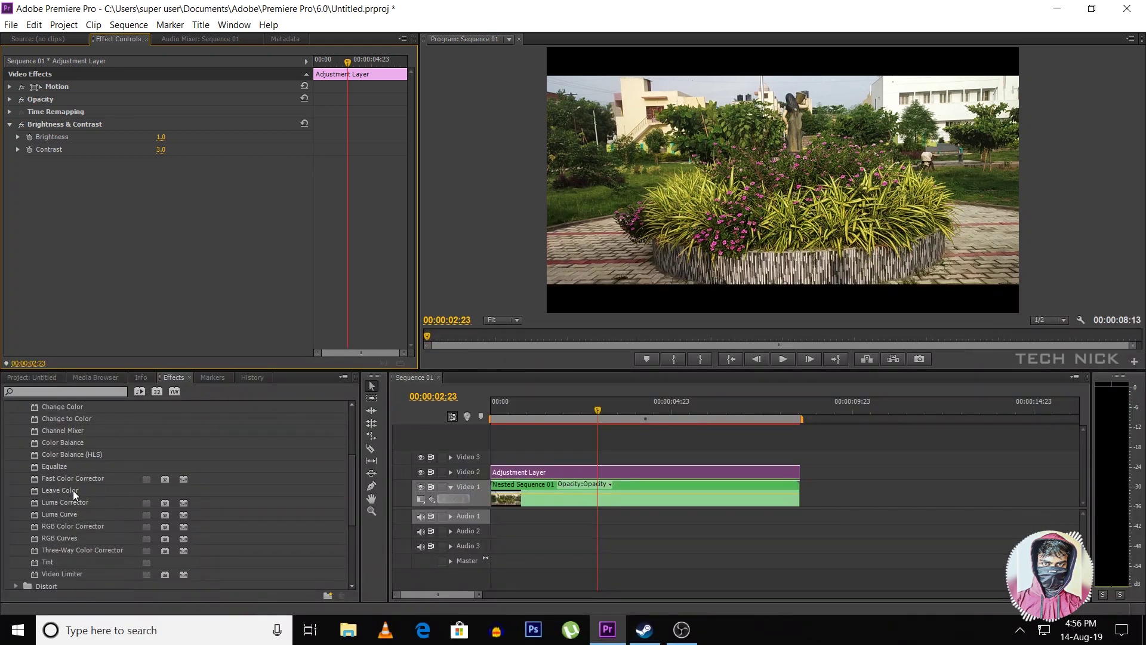
scroll(76, 489, "down", 1)
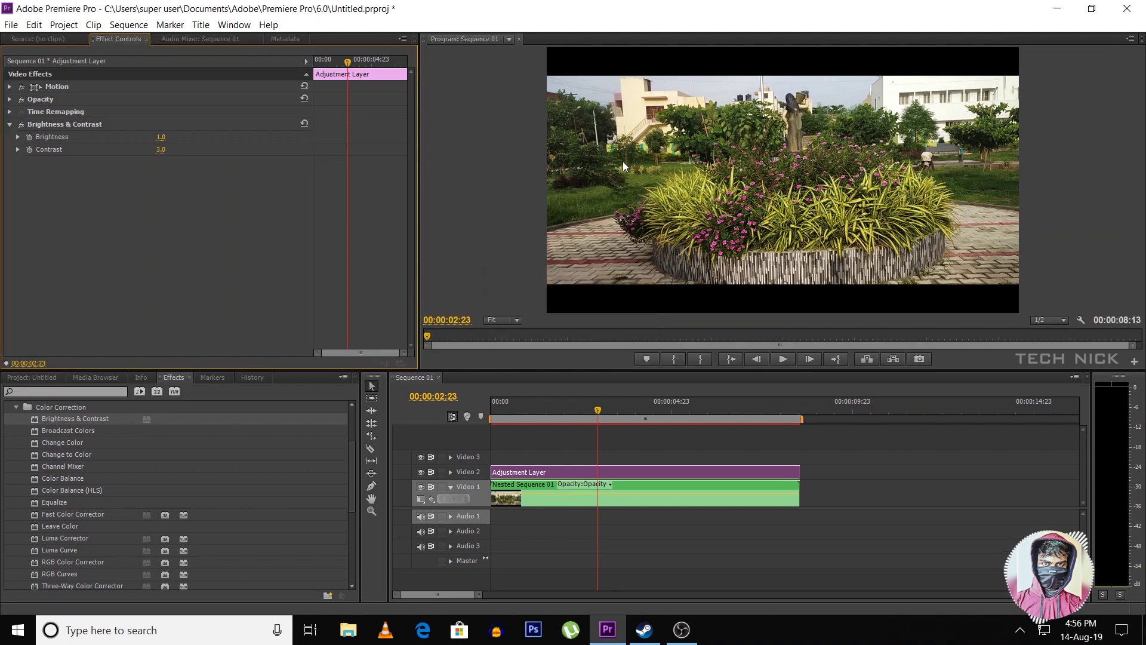
Step: Apply Change to Color to the adjustment layer and sample the foliage green as the From colour
left_click(38, 456)
left_click_drag(73, 453, 564, 472)
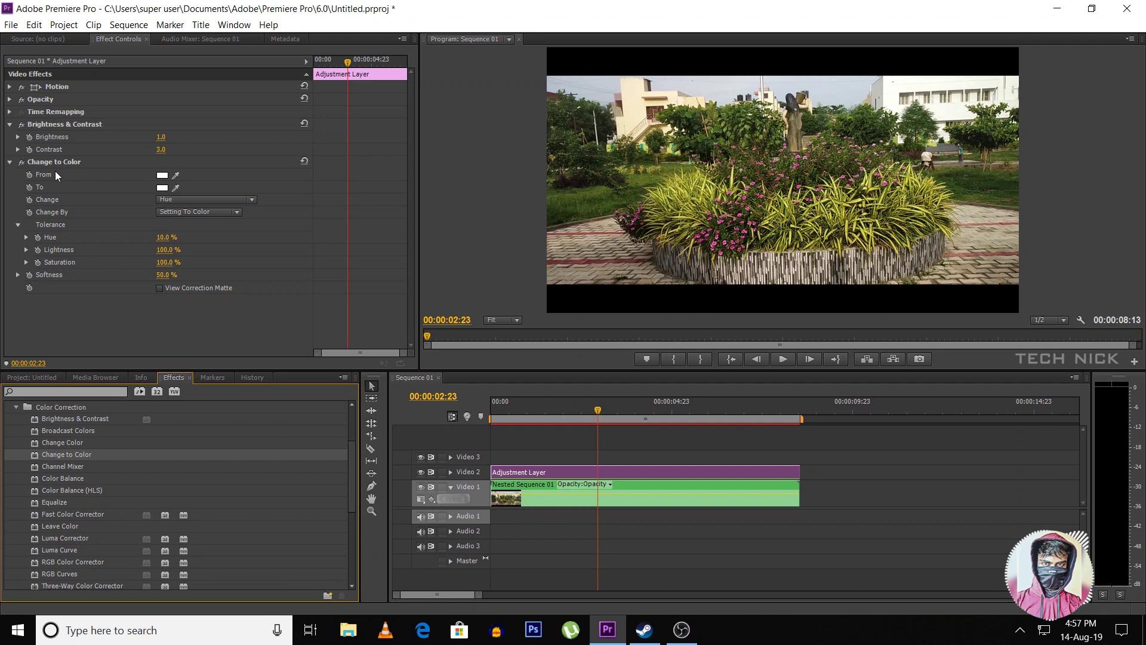
left_click_drag(176, 175, 597, 190)
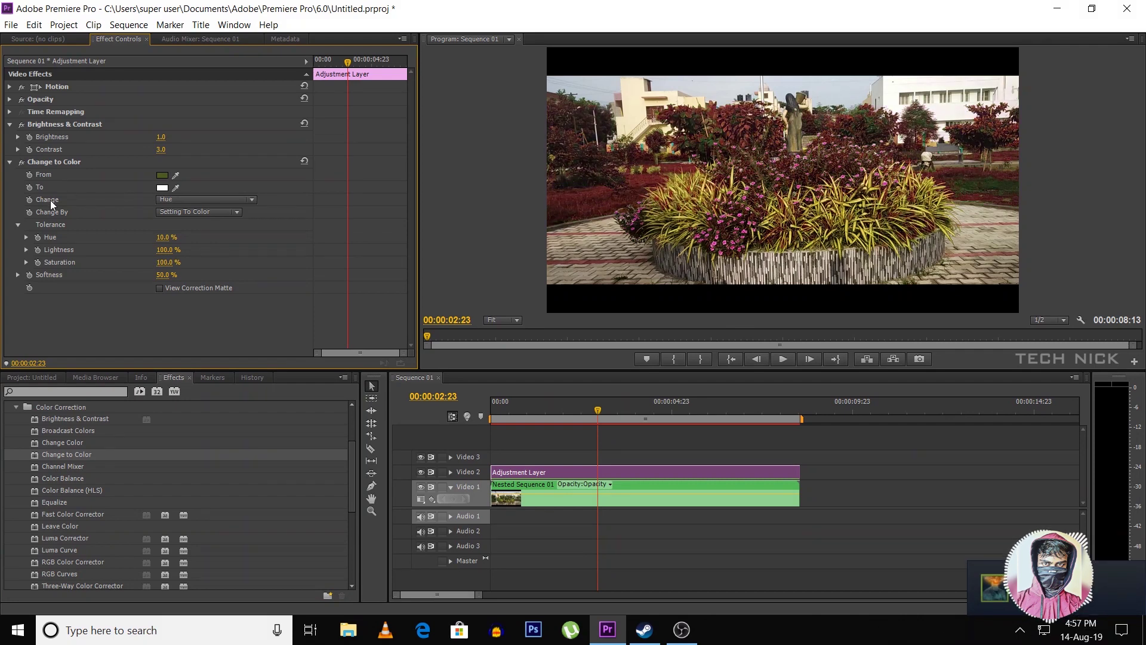
Step: Set the To colour to a lighter green, #41803C, and add the Three-Way Color Corrector
left_click(160, 188)
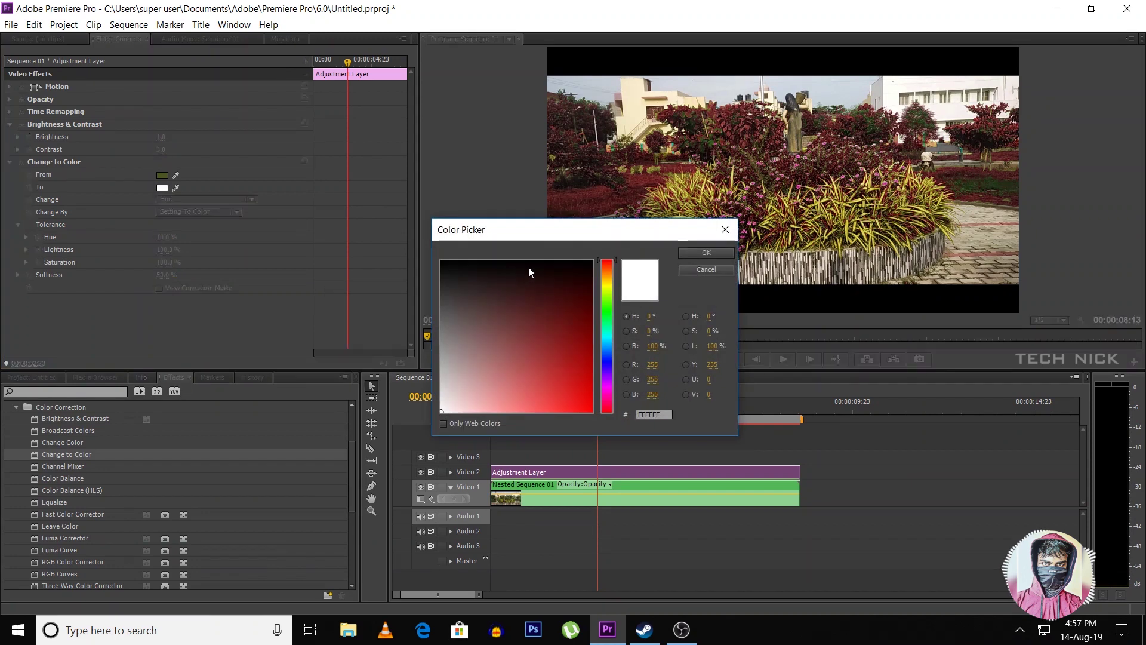
left_click_drag(606, 287, 610, 309)
left_click(527, 327)
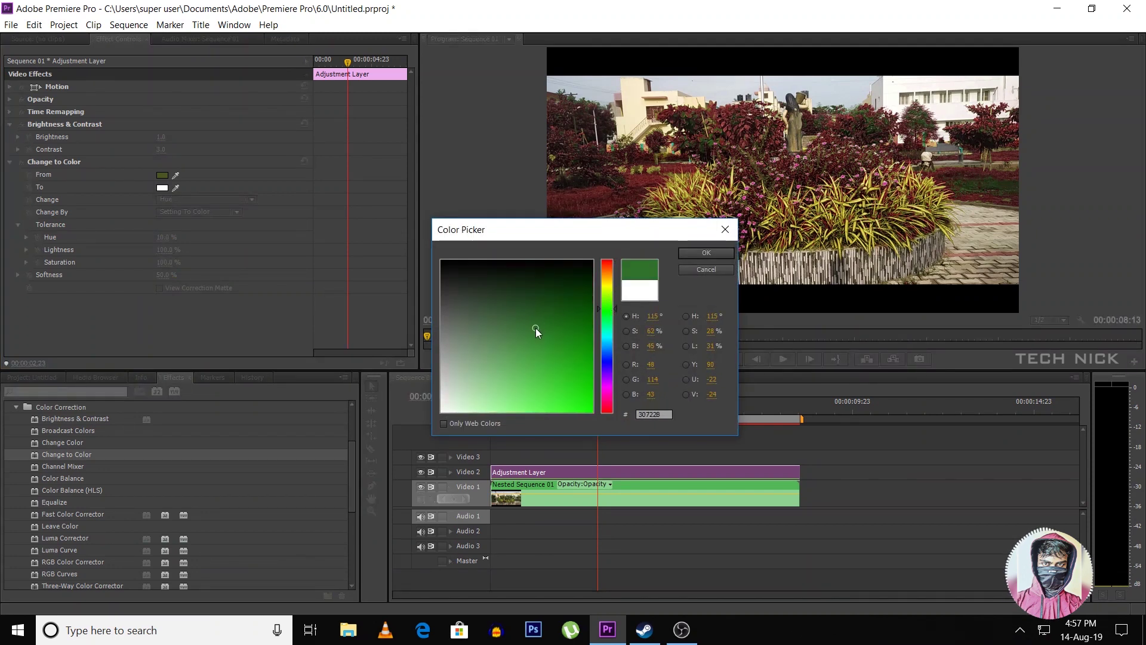
left_click_drag(526, 327, 522, 328)
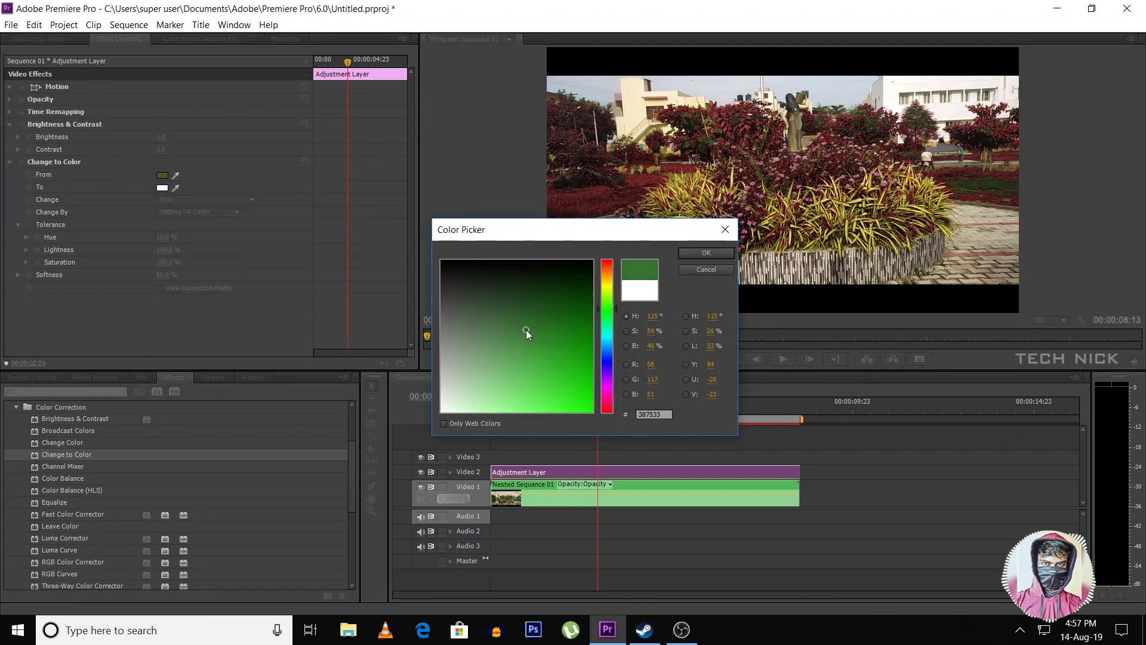
left_click(688, 256)
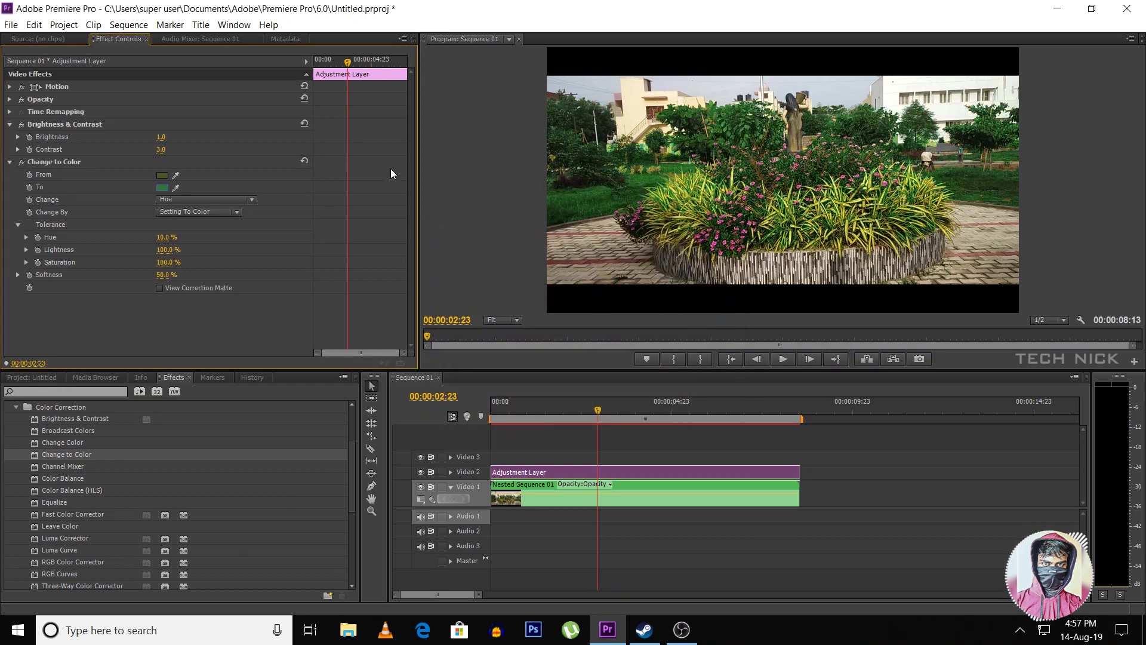
left_click(162, 187)
left_click(525, 330)
left_click_drag(525, 331, 521, 336)
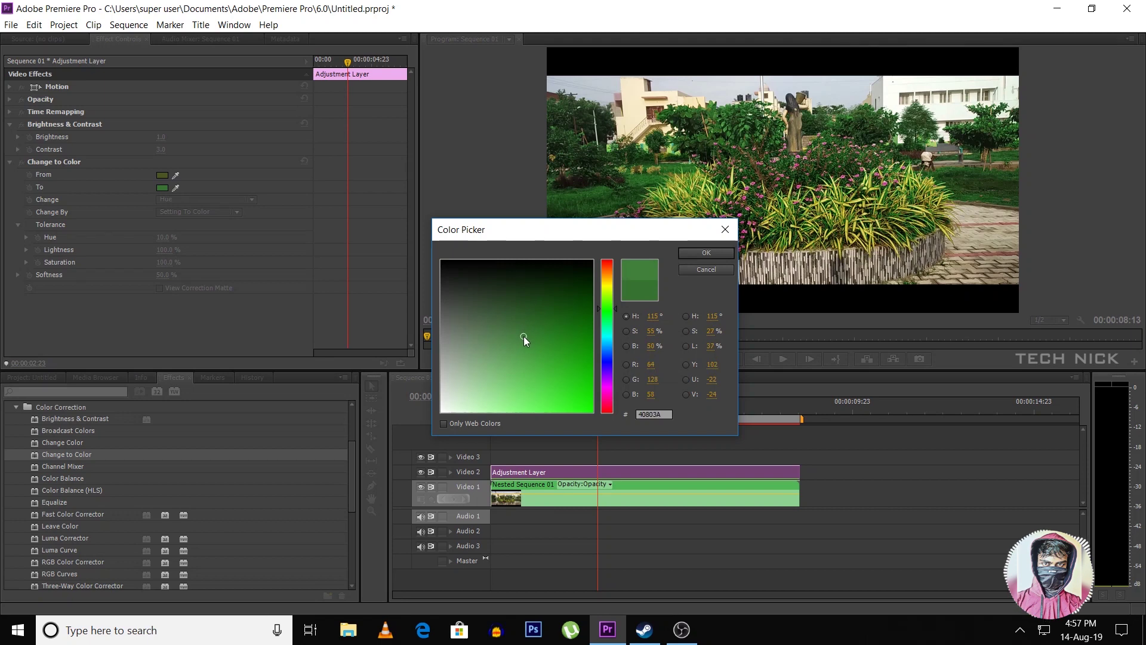
left_click(696, 256)
scroll(73, 526, "down", 3)
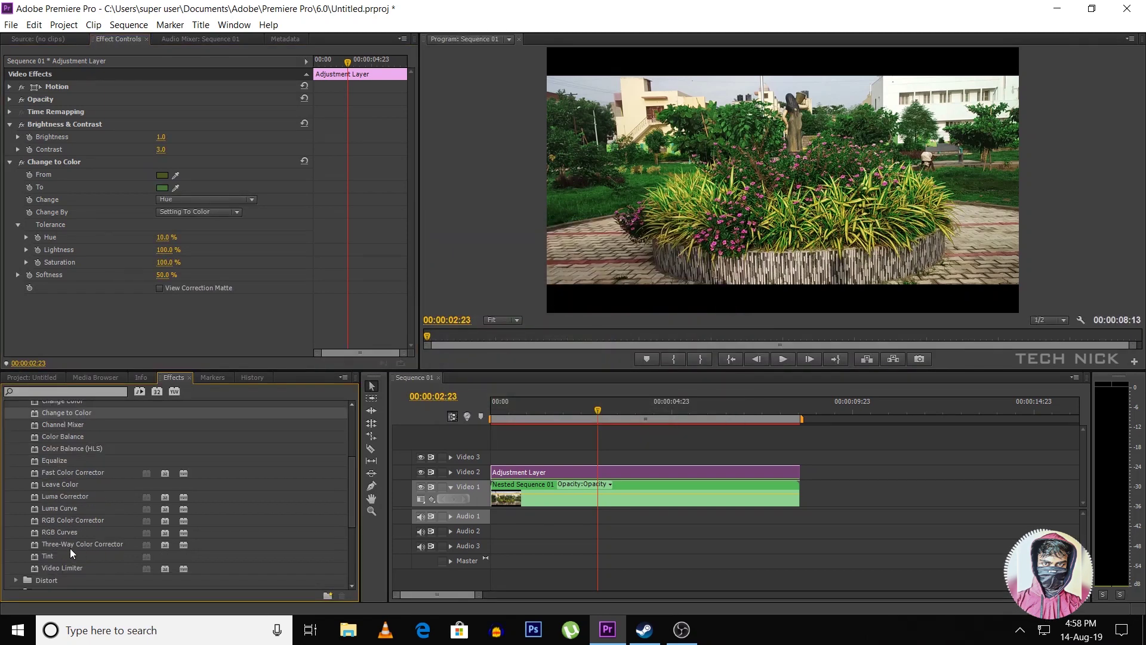
left_click_drag(60, 544, 546, 472)
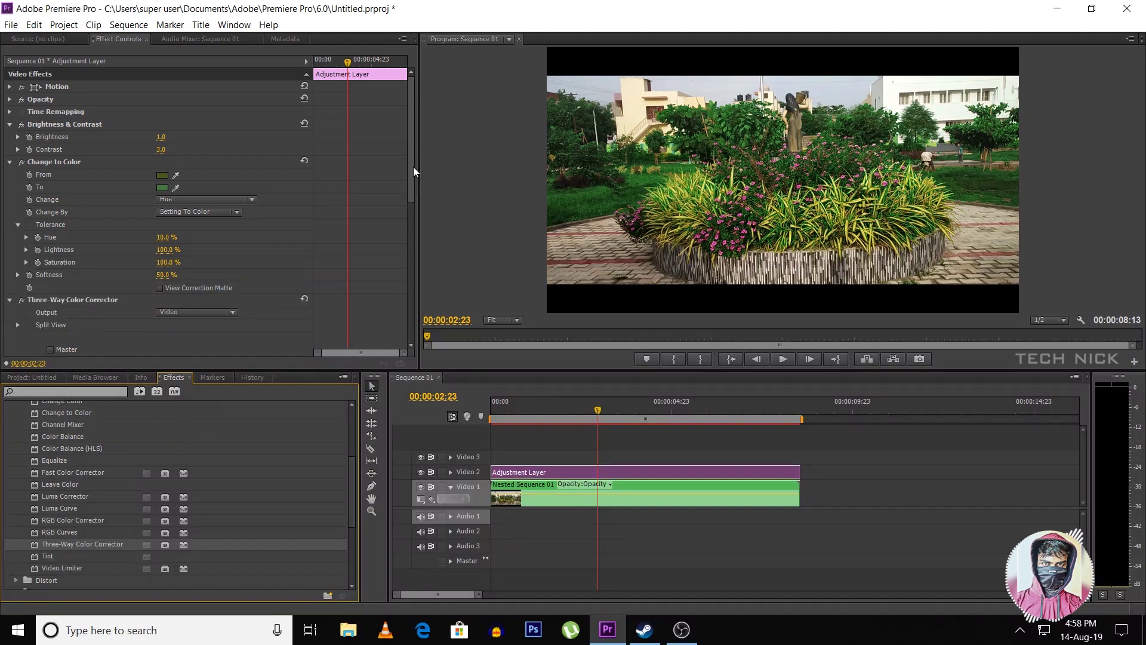
Step: Tint the highlights and shadows with the Three-Way wheels, leaving midtones near neutral
scroll(413, 167, "down", 3)
scroll(414, 255, "down", 6)
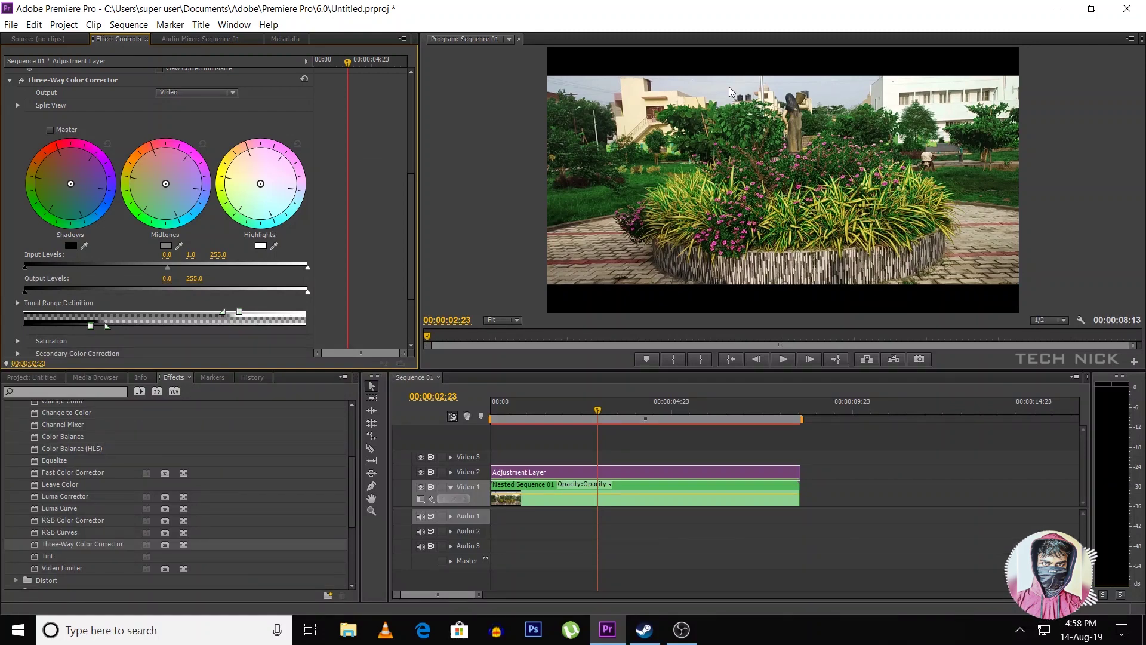
left_click_drag(261, 184, 285, 205)
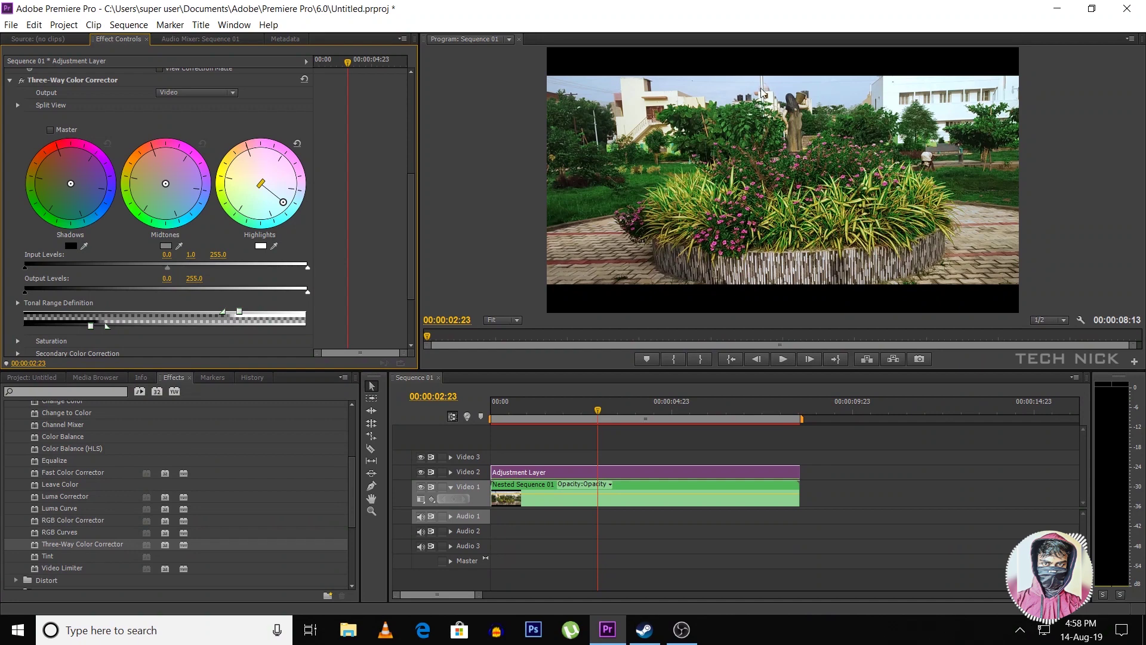
mouse_move(165, 183)
left_mouse_down()
mouse_move(137, 166)
mouse_move(147, 210)
mouse_move(189, 160)
left_mouse_up()
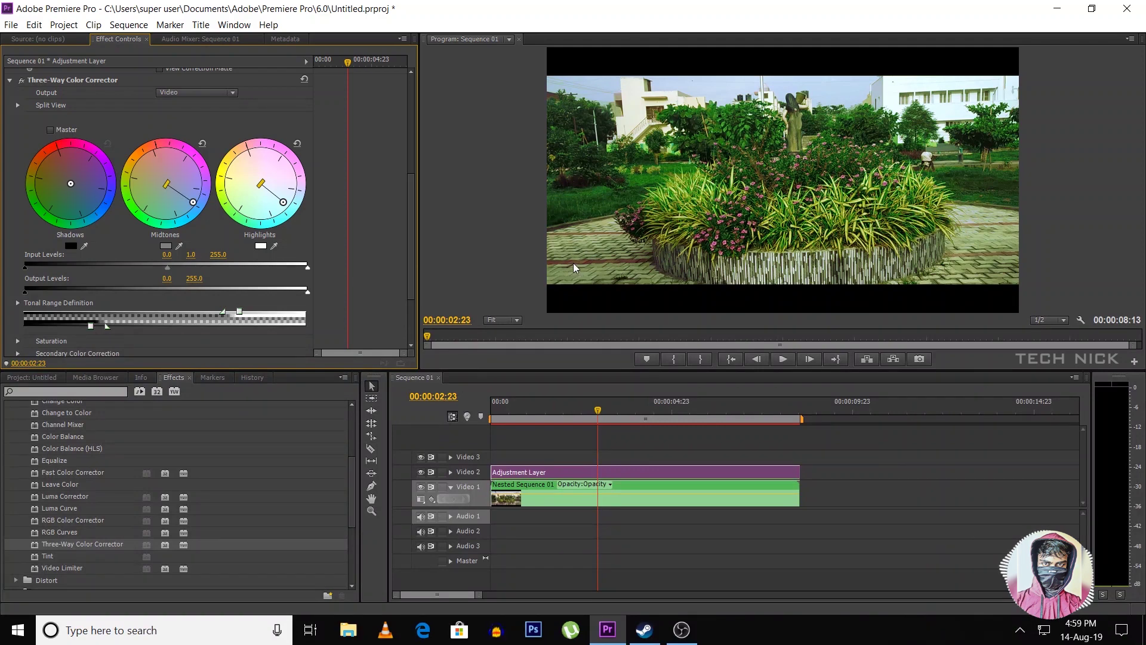
left_click_drag(190, 160, 162, 182)
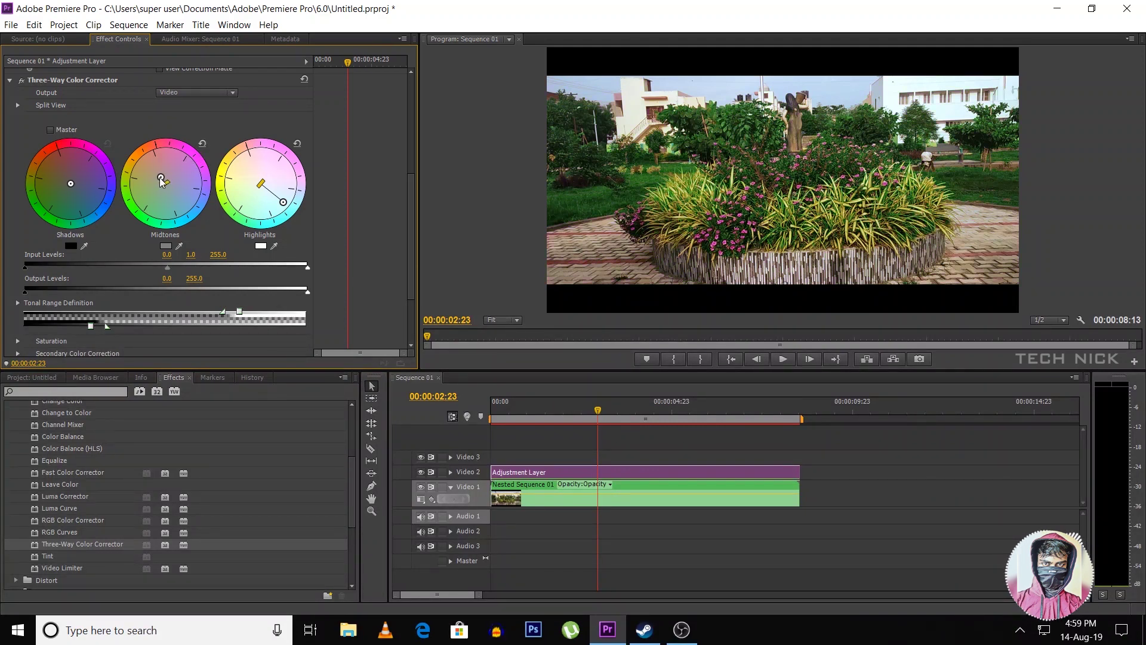
left_click_drag(163, 184, 162, 184)
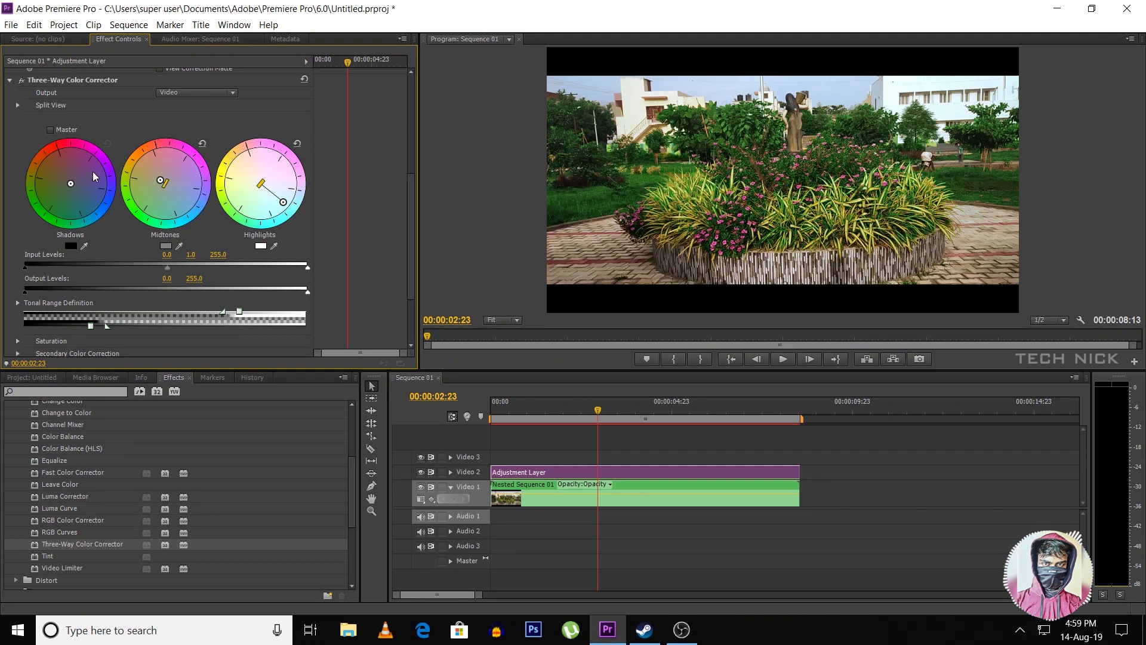
mouse_move(70, 185)
left_mouse_down()
mouse_move(50, 212)
mouse_move(110, 195)
left_mouse_up()
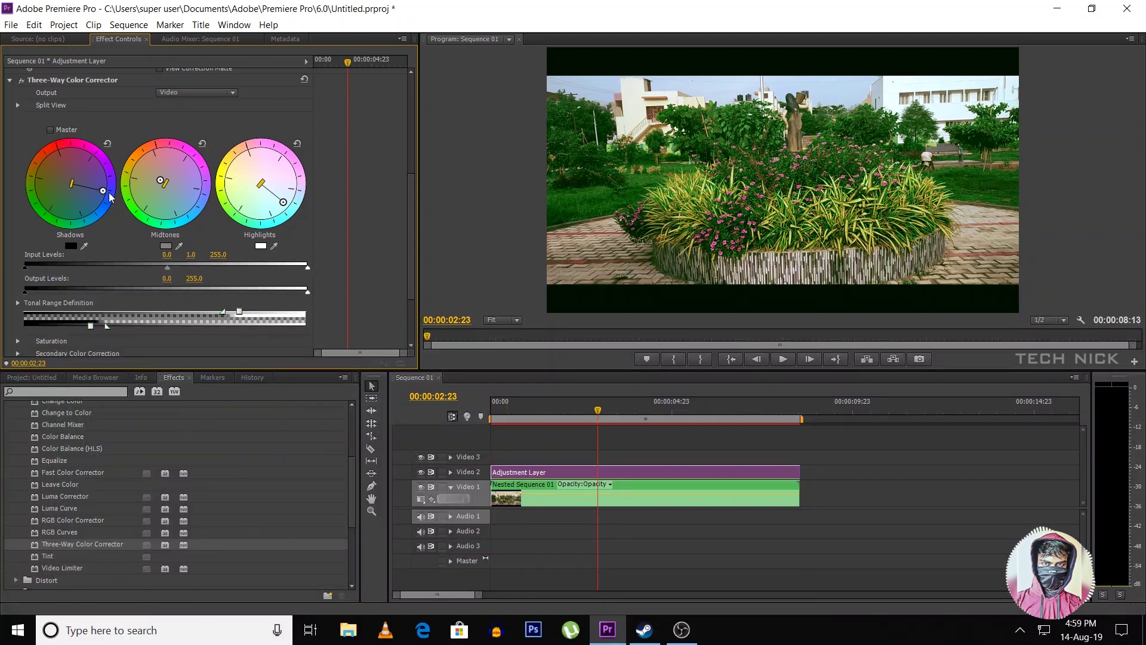
left_click_drag(102, 190, 87, 189)
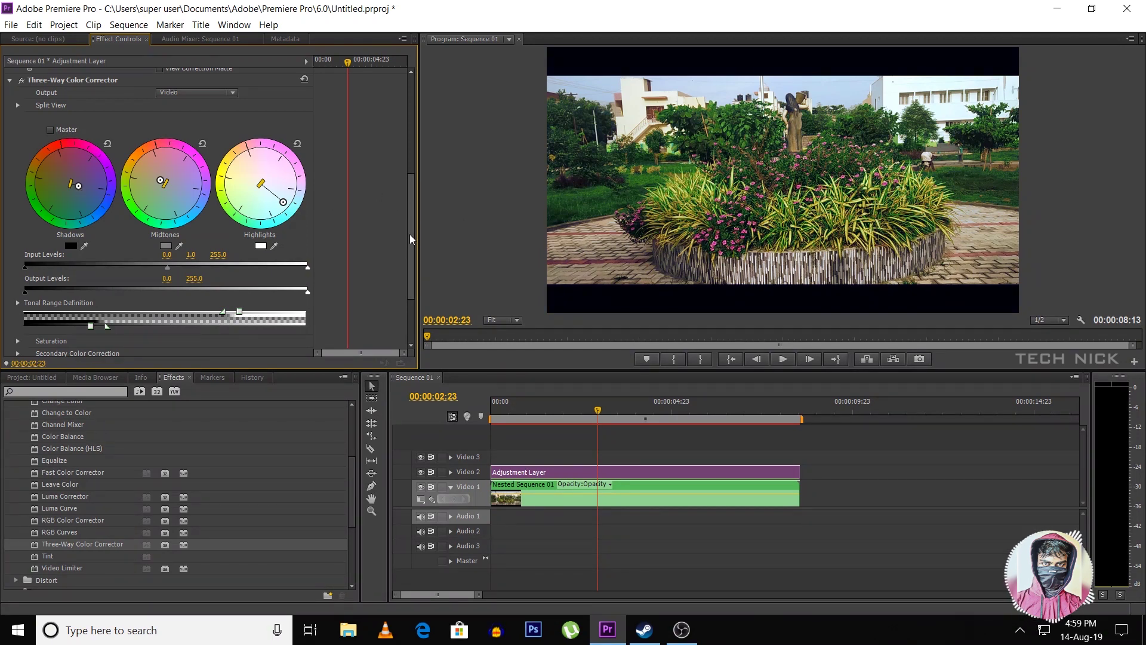
Step: Set the Three-Way Input black level to 5.4 and Output white to 249.6
scroll(410, 239, "down", 3)
left_click_drag(25, 184, 29, 186)
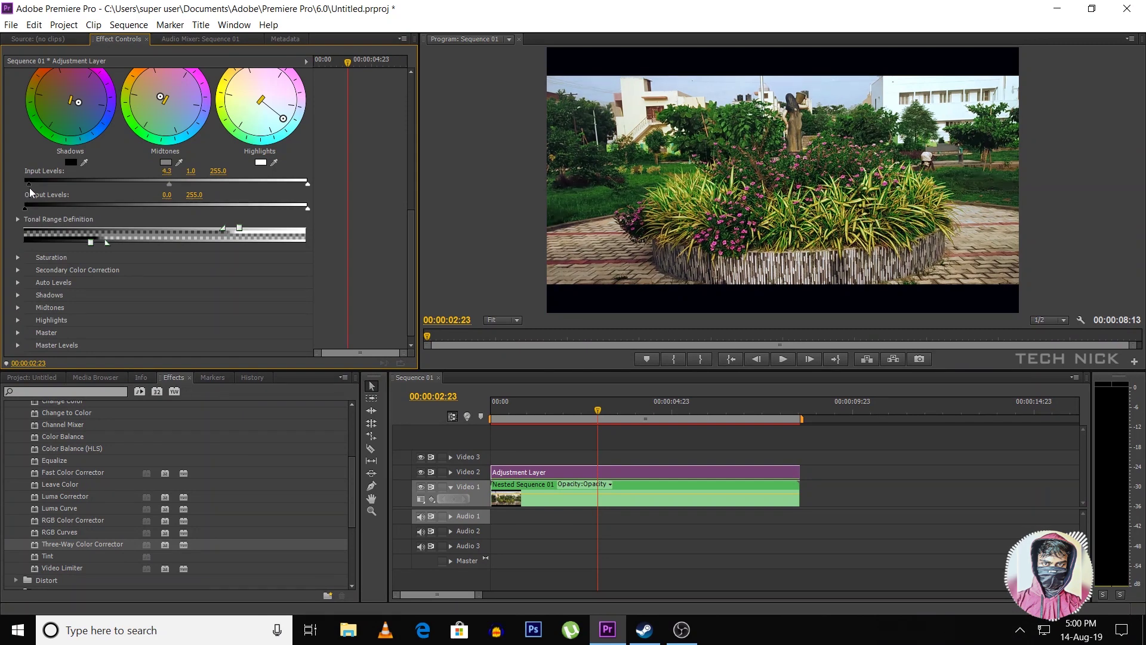
left_click_drag(29, 191, 32, 192)
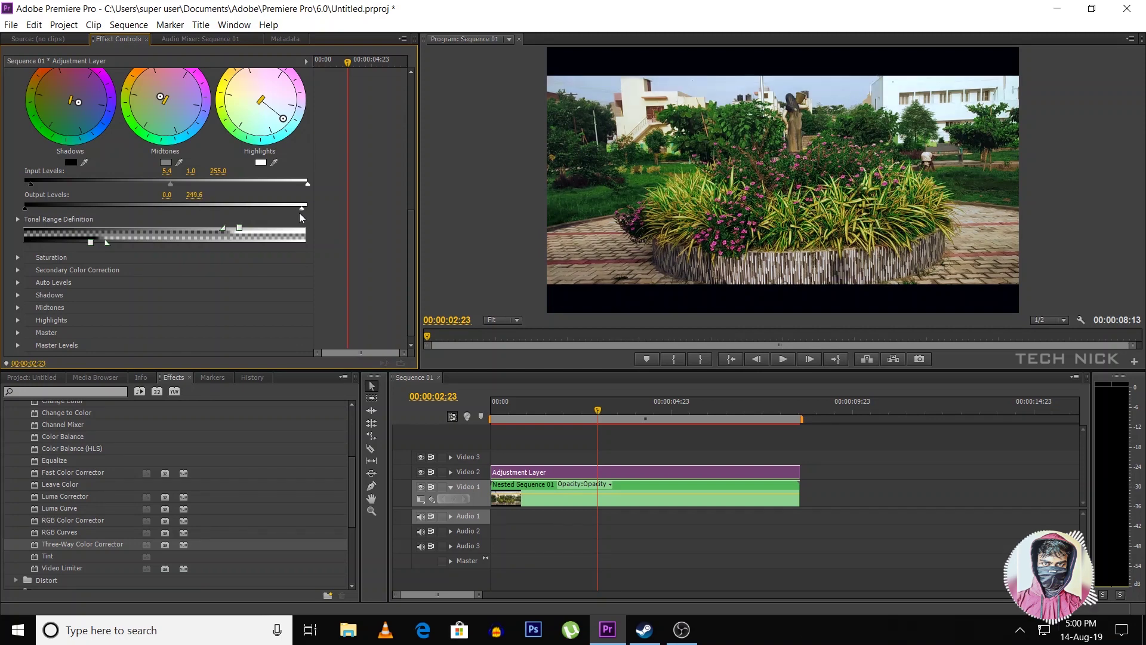
Step: Raise Master Saturation to 122 and apply the Tint effect to the adjustment layer
scroll(410, 249, "down", 1)
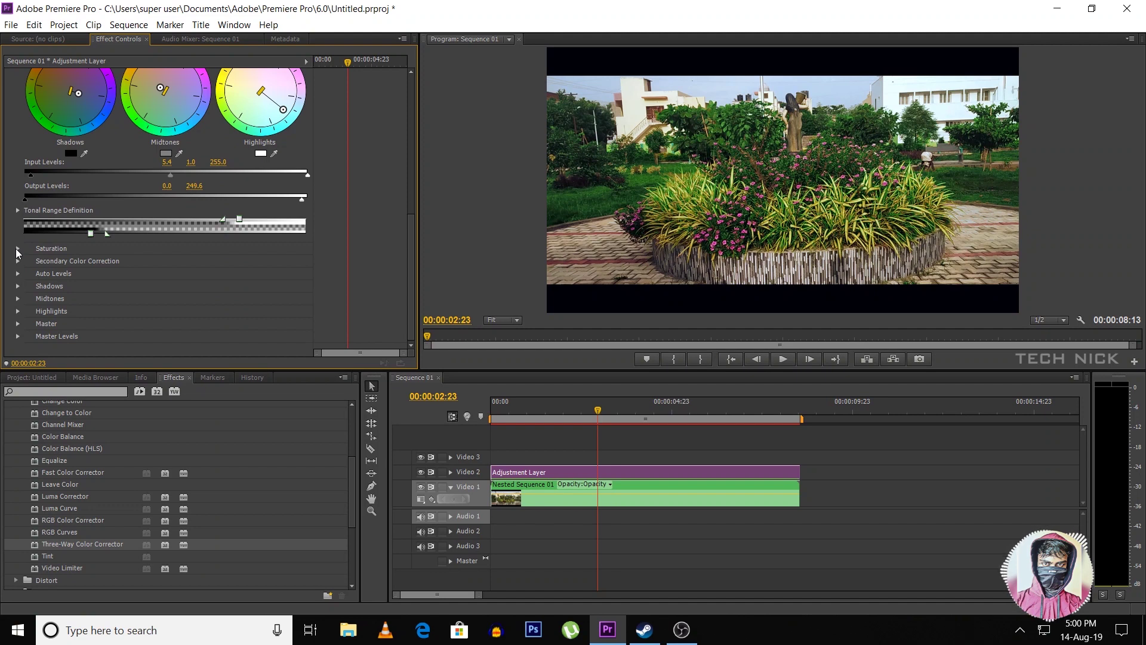
left_click(17, 249)
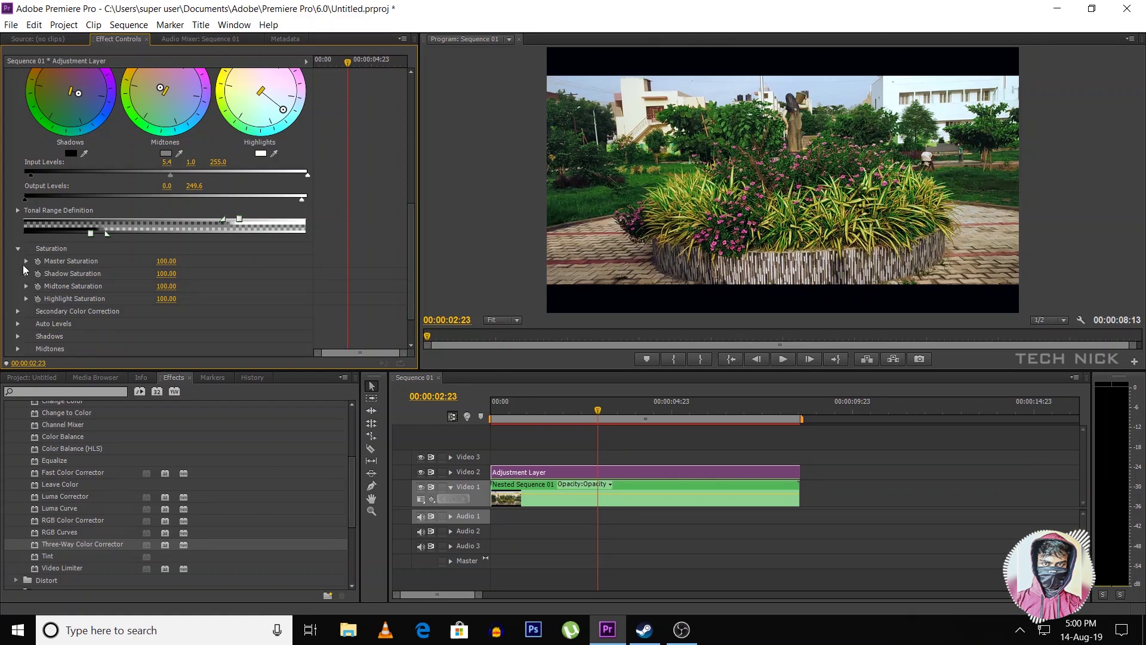
left_click_drag(160, 263, 171, 261)
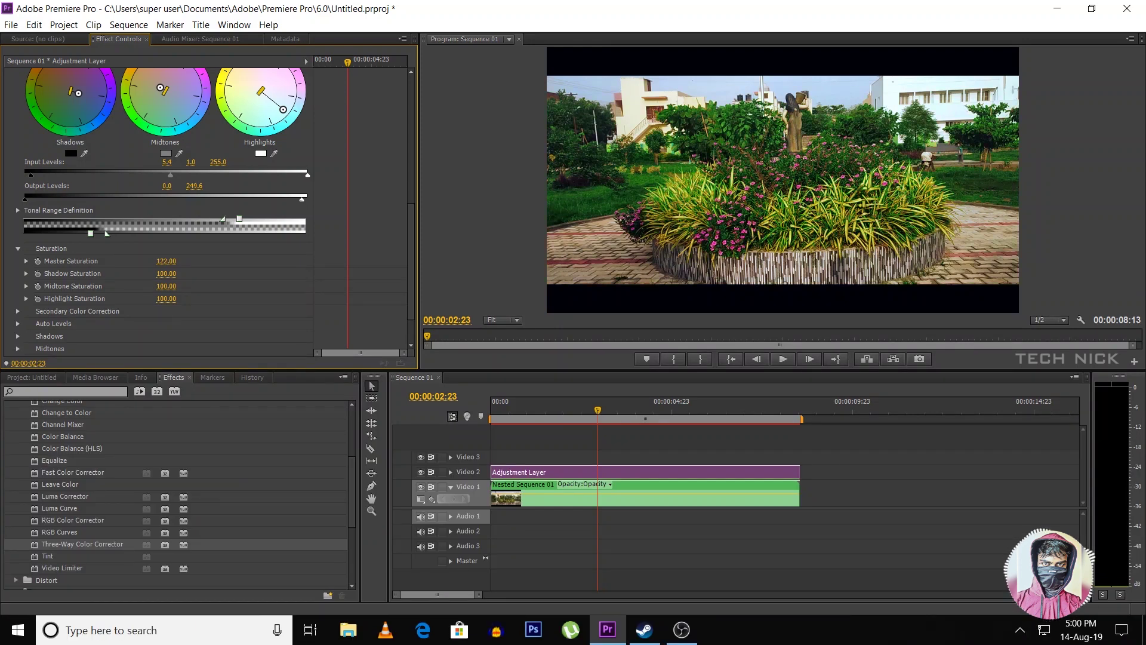
left_click_drag(167, 273, 176, 298)
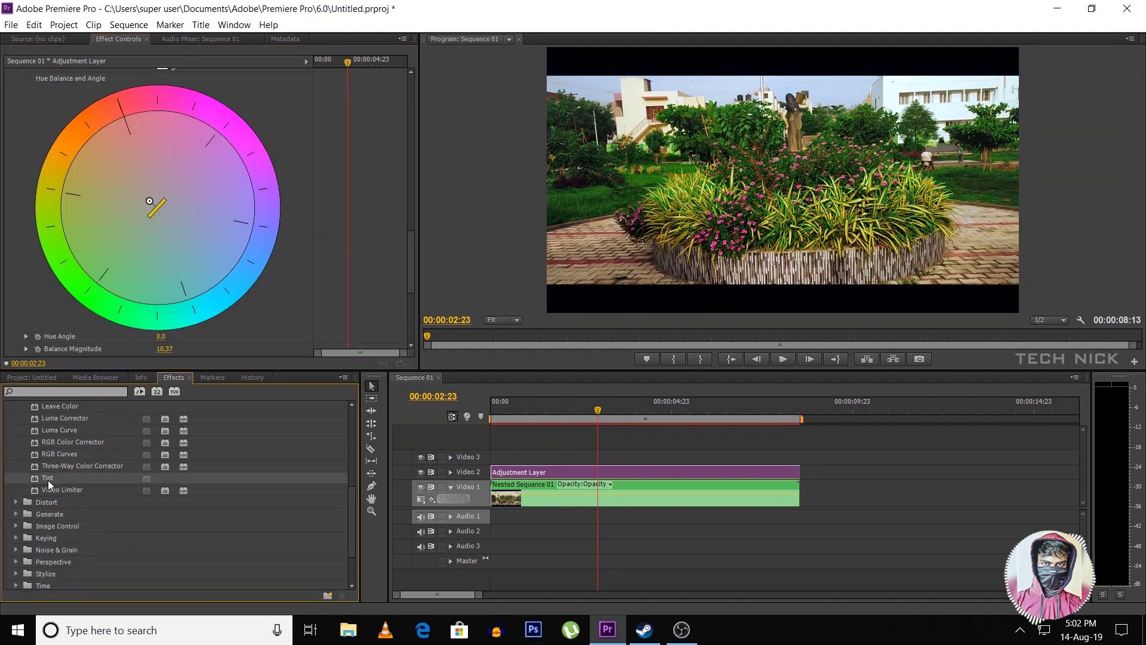
left_click_drag(48, 479, 624, 475)
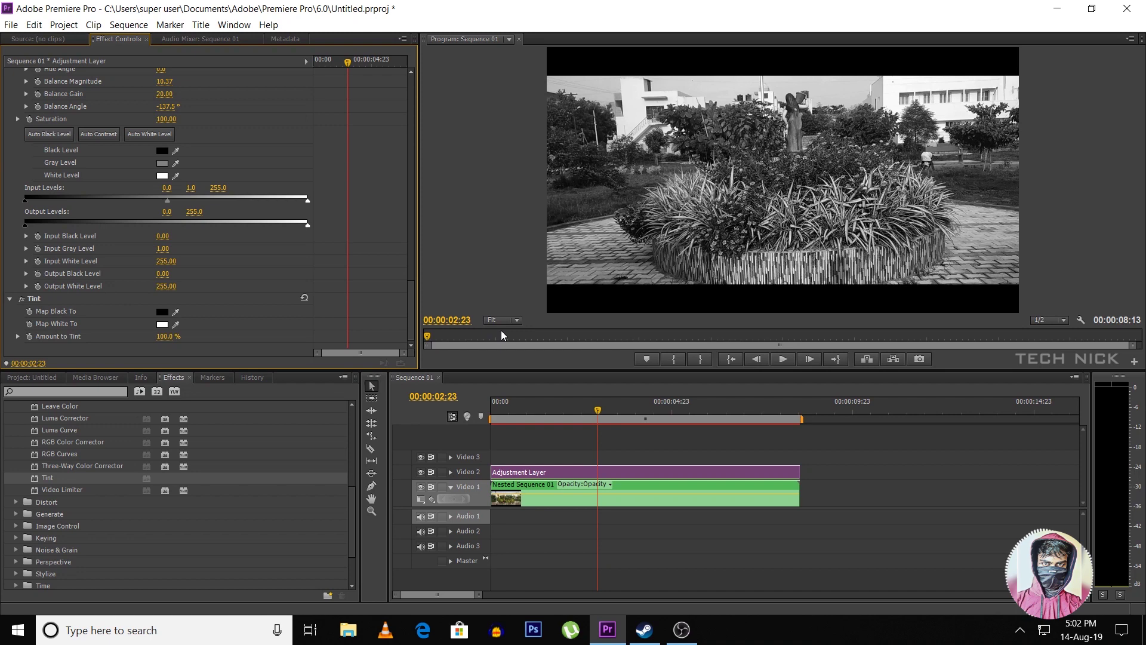
Step: Set Tint's Map Black To pink and Map White To cyan, then lower Amount to Tint subtly
left_click(161, 311)
left_click(606, 388)
left_click_drag(546, 399, 557, 406)
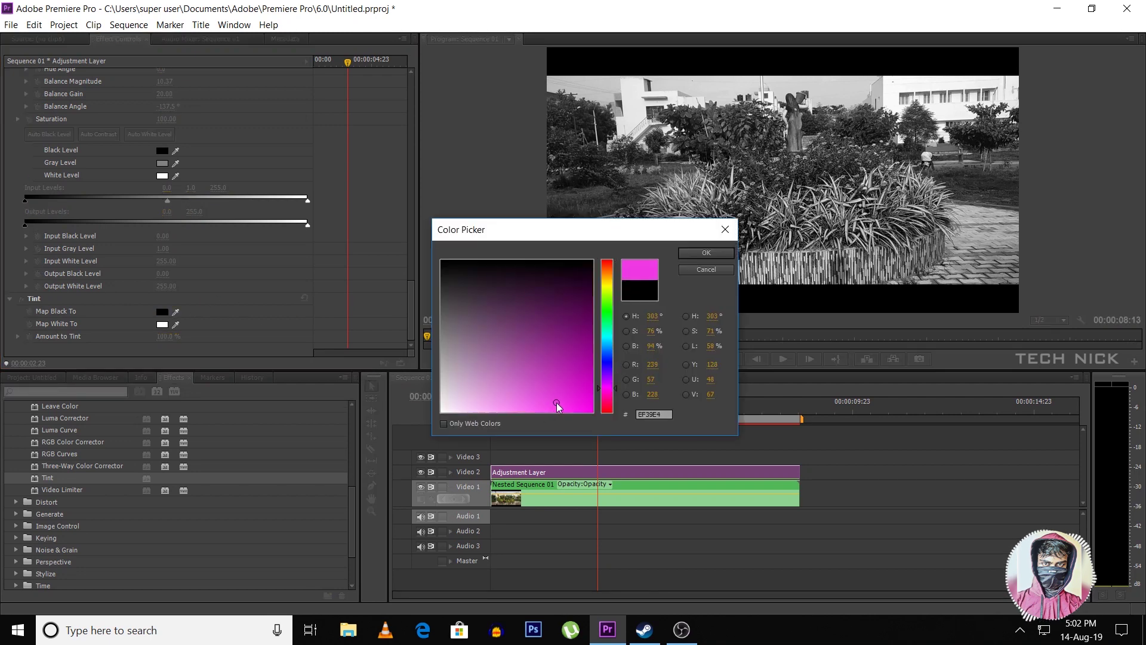
left_click(698, 253)
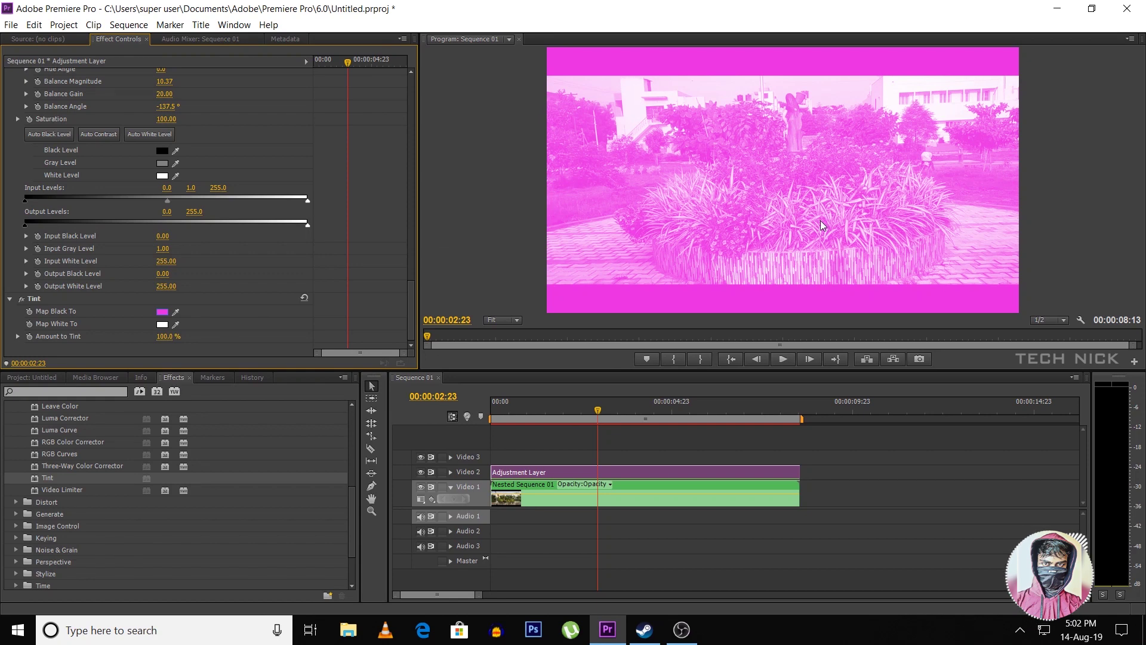
left_click(162, 325)
left_click(606, 332)
left_click(555, 398)
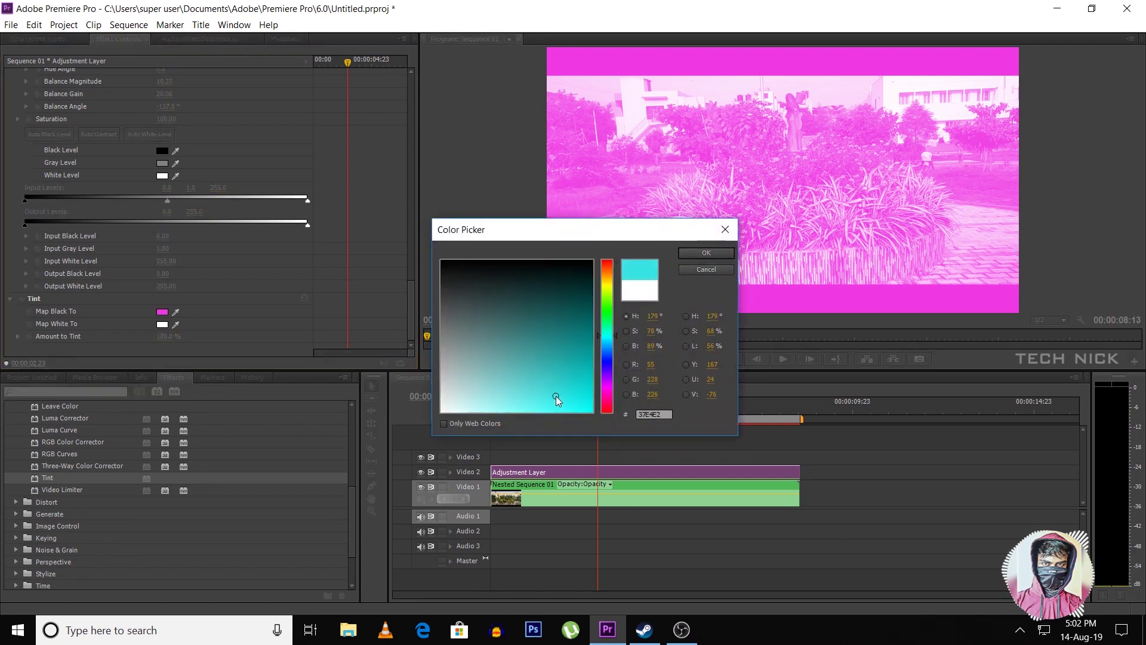
left_click(699, 251)
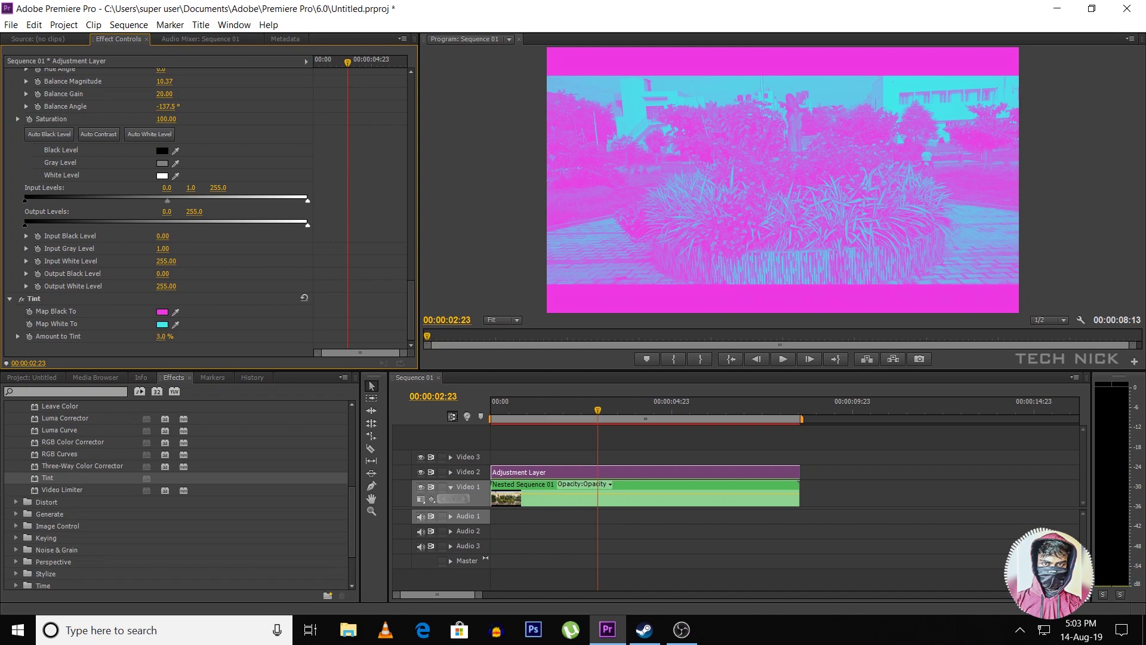
left_click_drag(161, 336, 168, 336)
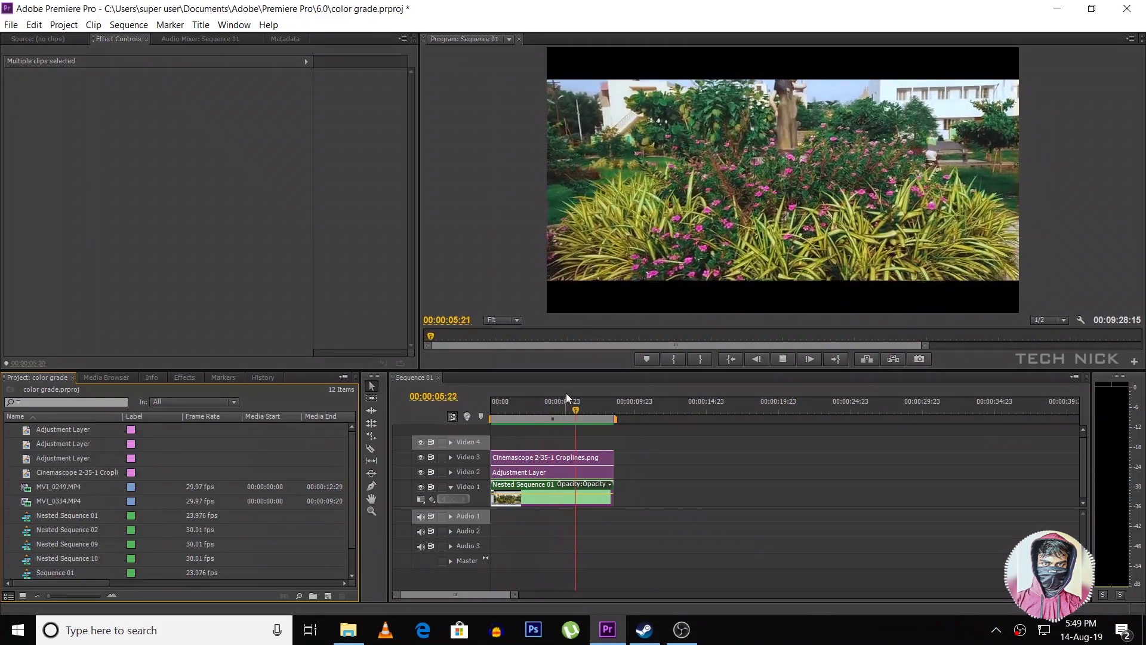
Step: Play the graded clip, comparing it with the adjustment layer track toggled off and back on
mouse_move(589, 408)
left_mouse_down()
mouse_move(601, 409)
mouse_move(487, 424)
left_mouse_up()
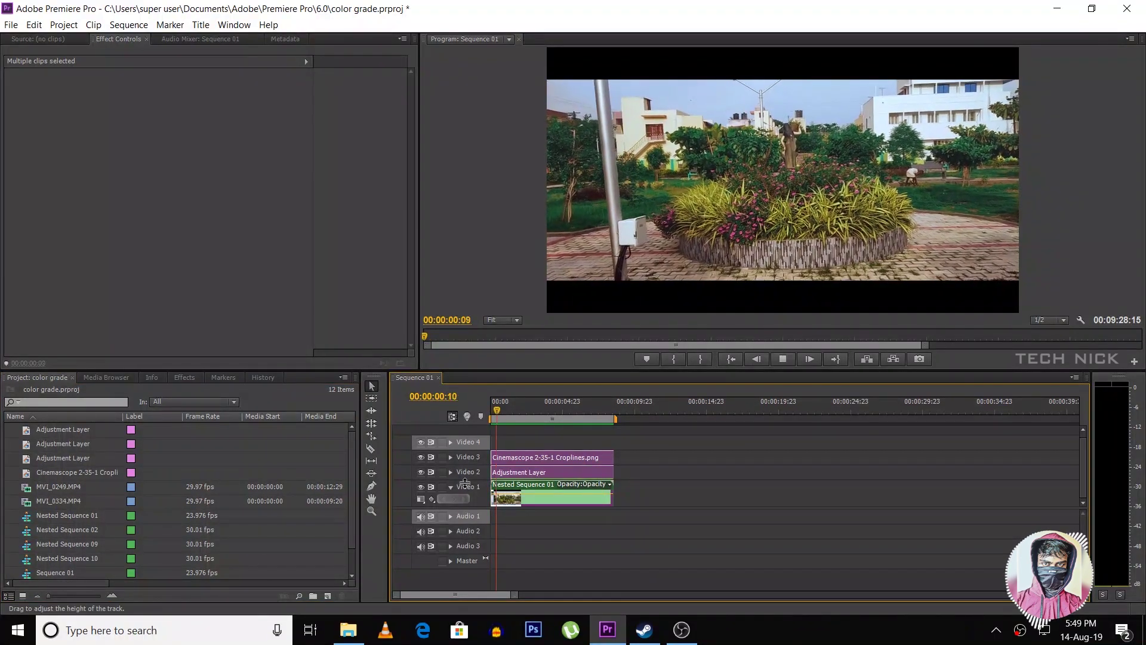
key("space")
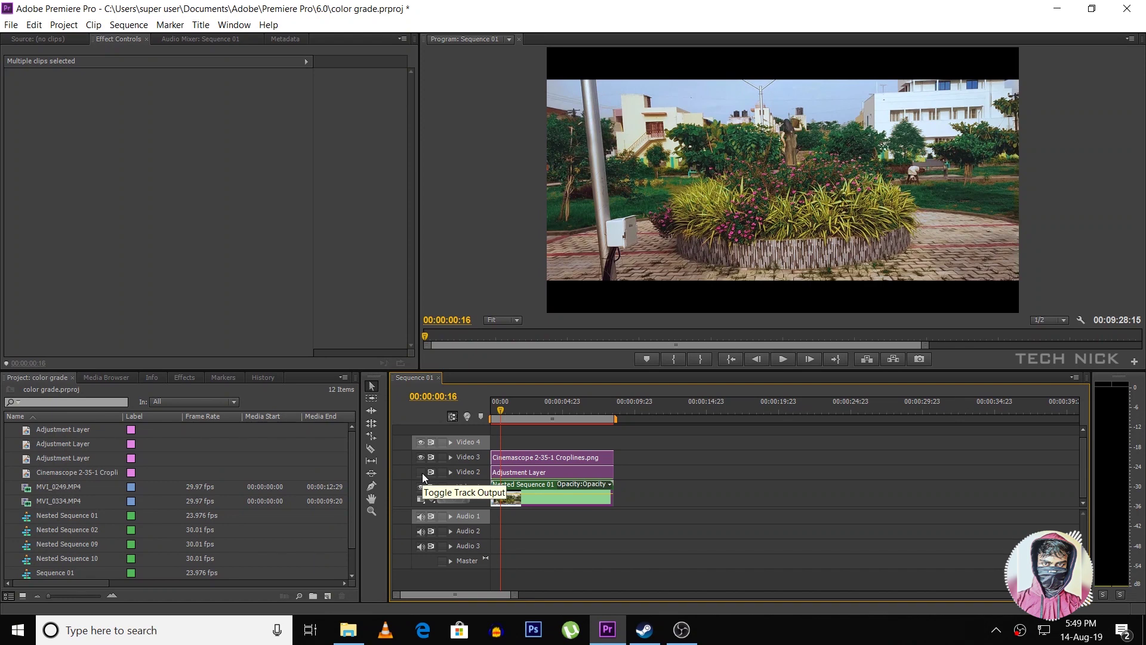
key("space")
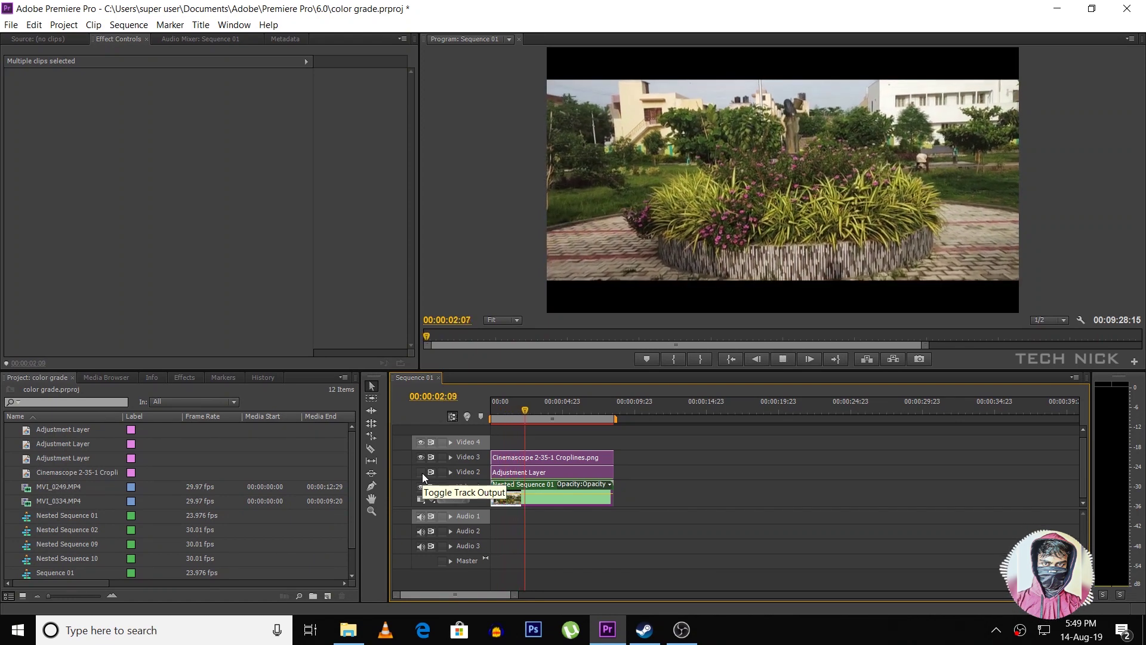
left_click(421, 471)
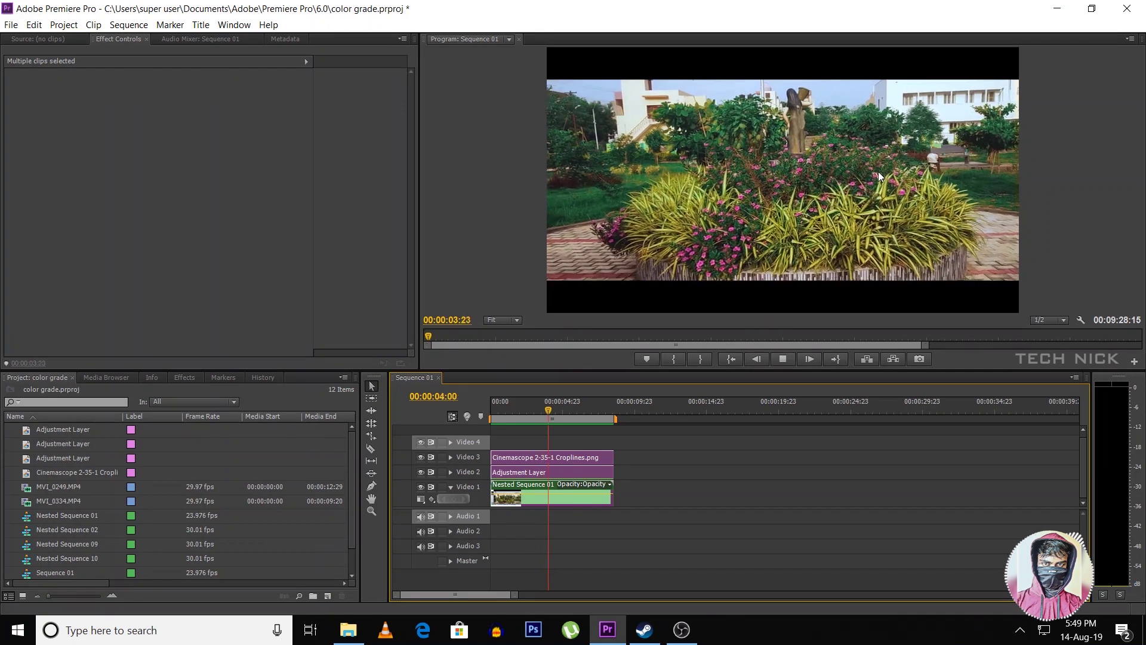
key("space")
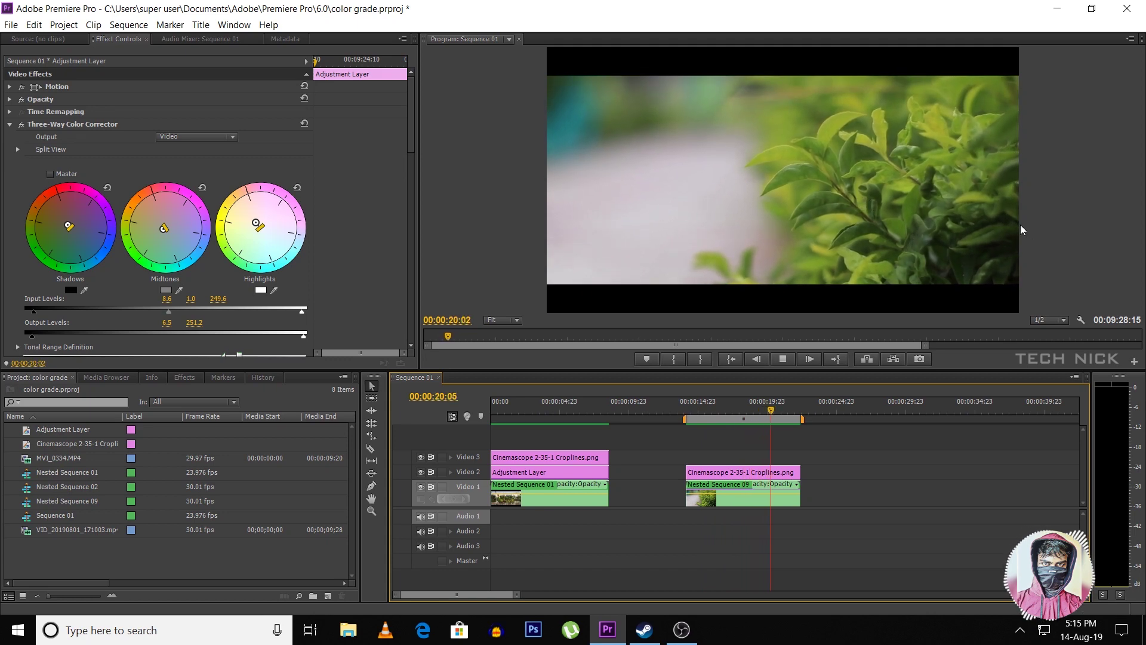
Step: Jump to the second clip at 00:00:18:12, try the adjustment layer over it, then return it to the first clip
left_click(746, 411)
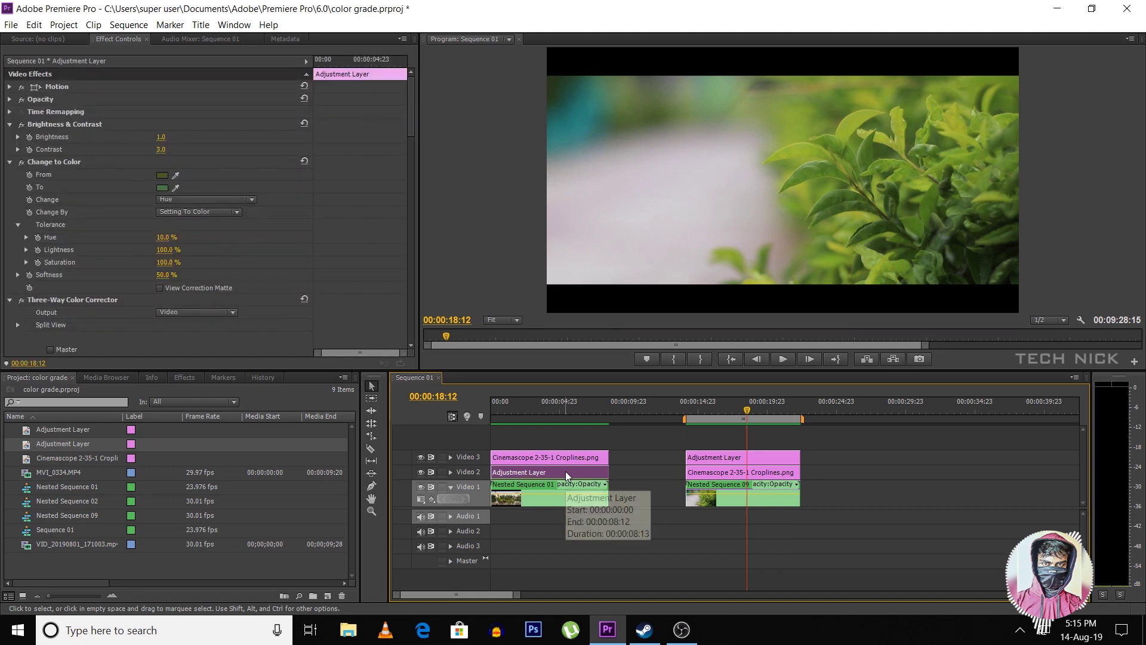
left_click_drag(549, 472, 747, 431)
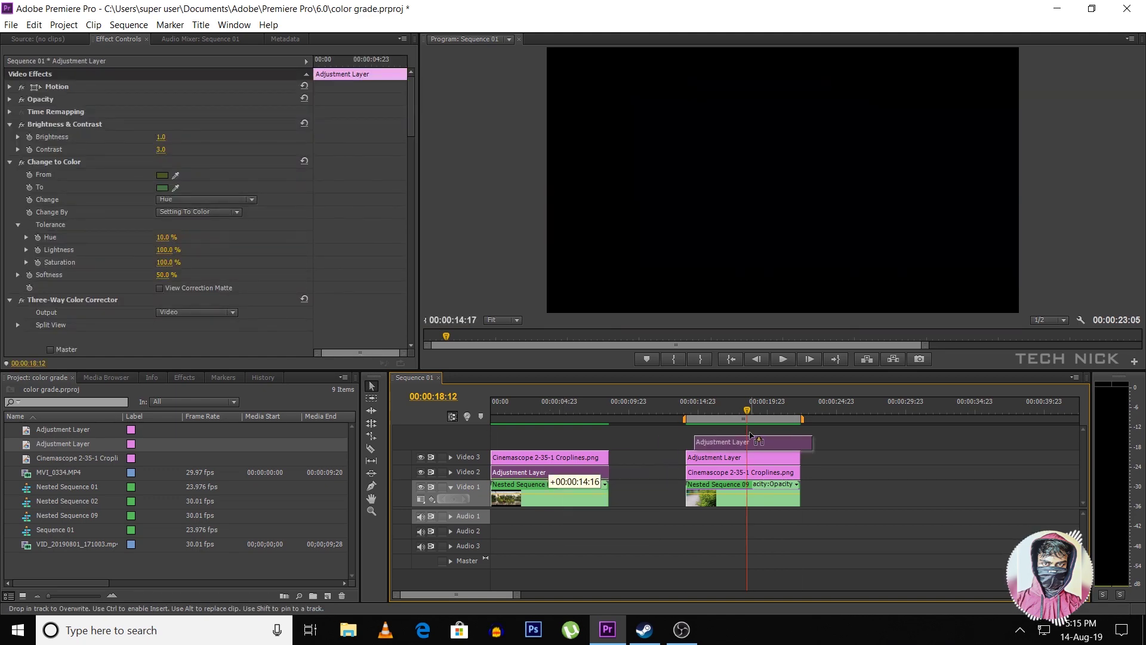
left_click(865, 478)
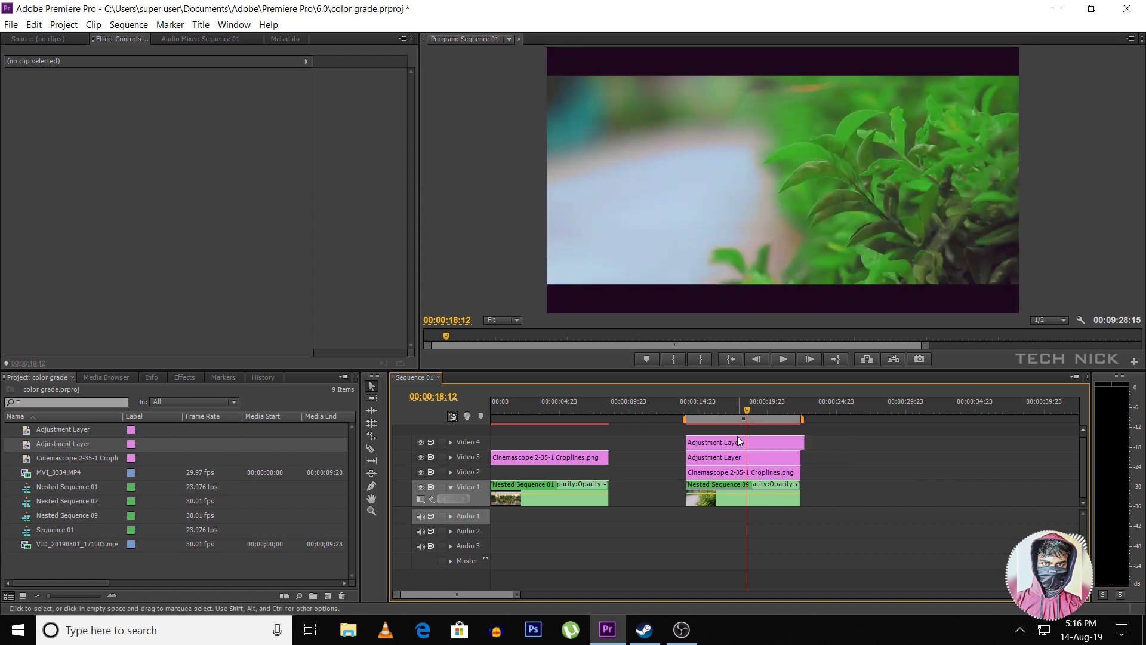
left_click_drag(734, 443, 539, 471)
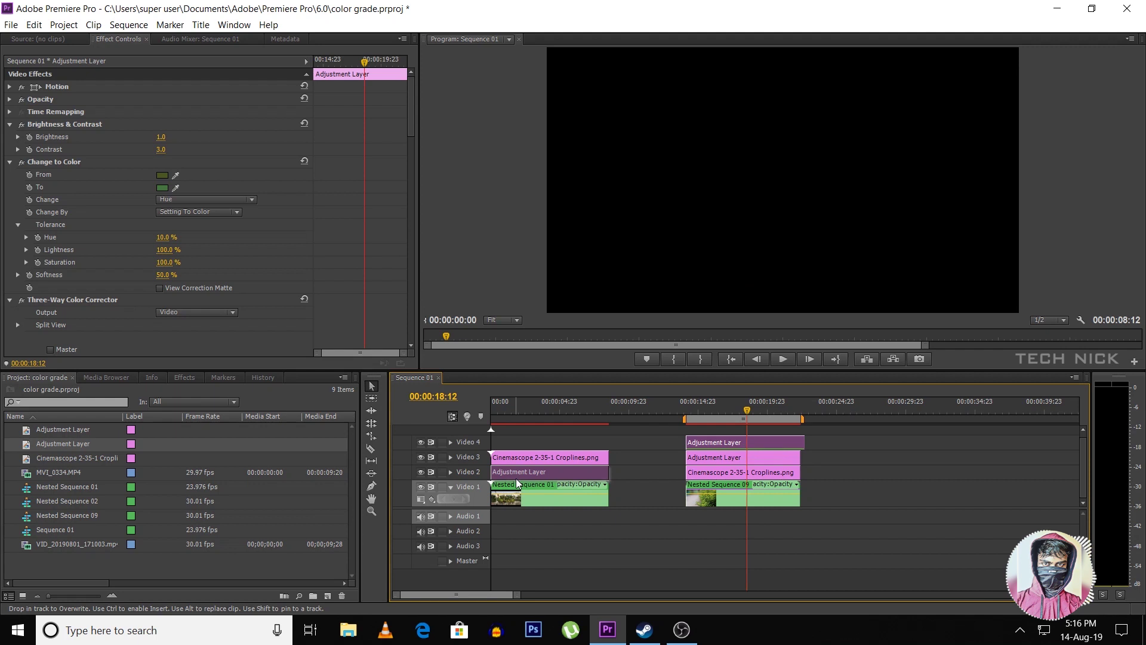
right_click(68, 555)
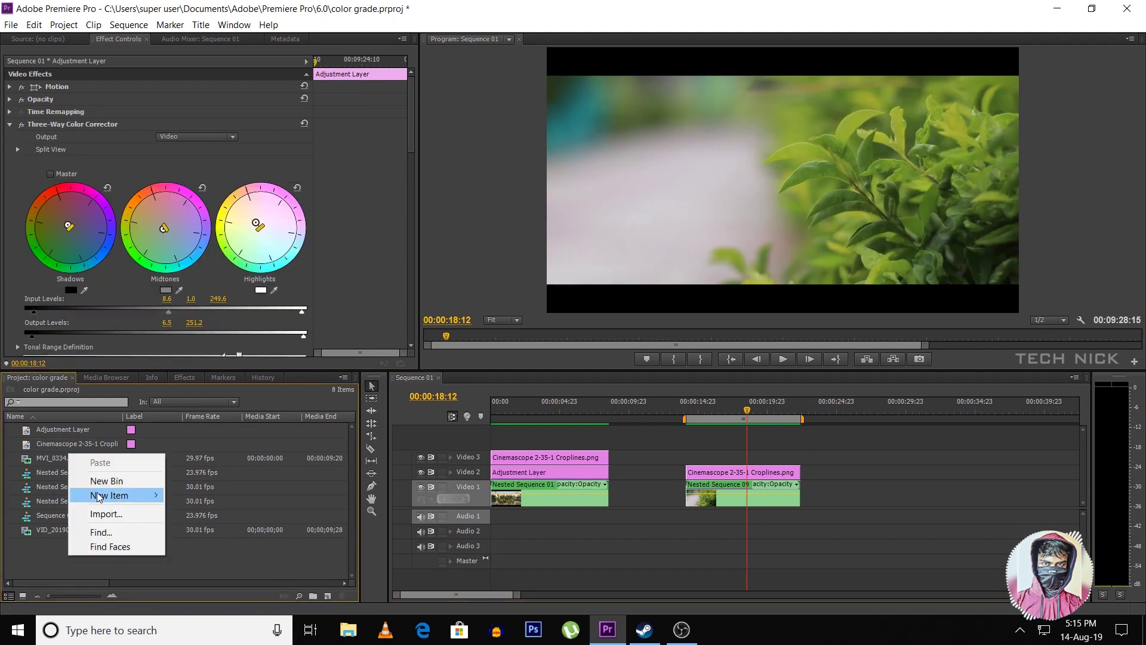
Step: Create a new adjustment layer and place it above the second, leafy clip
mouse_move(99, 497)
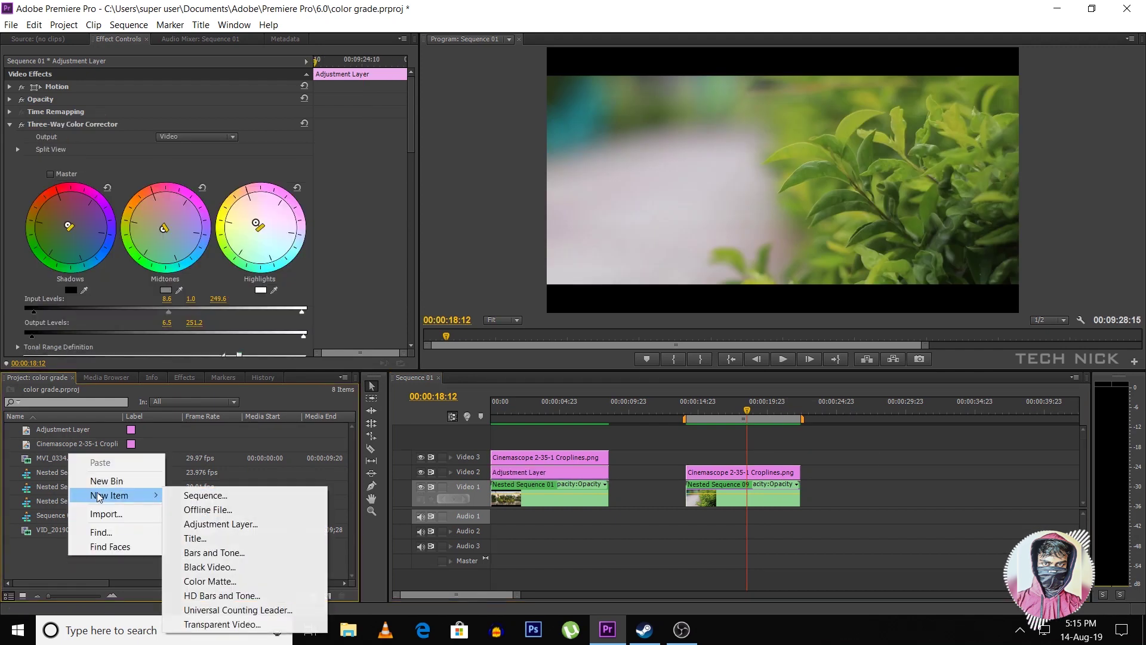
left_click(226, 525)
left_click(583, 352)
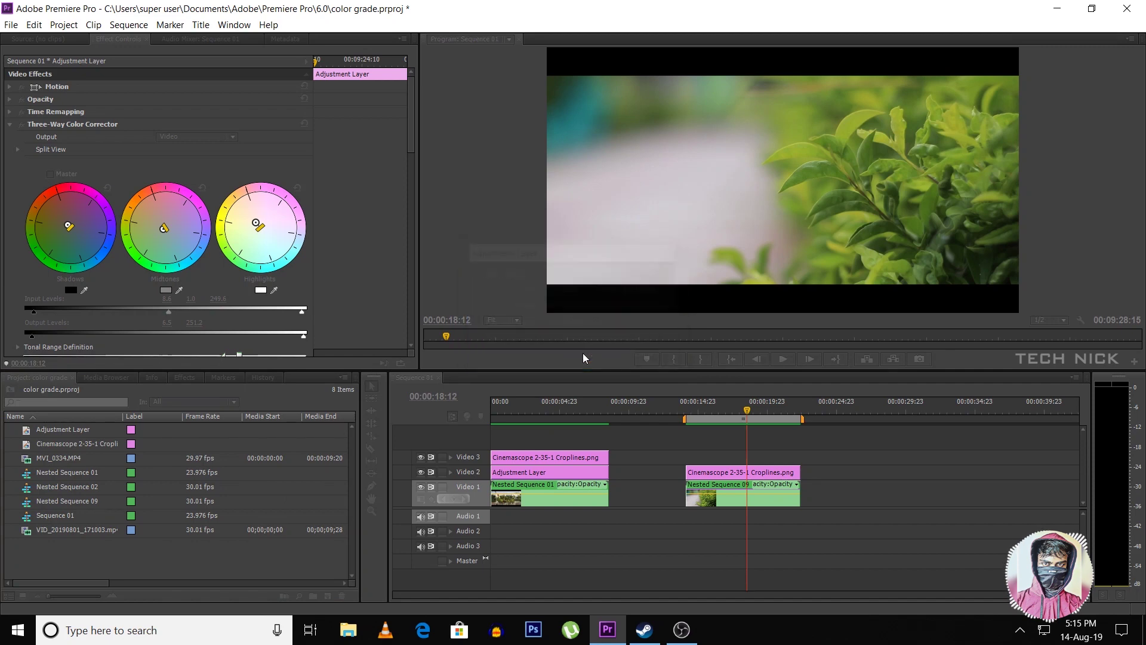
left_click_drag(66, 445, 779, 457)
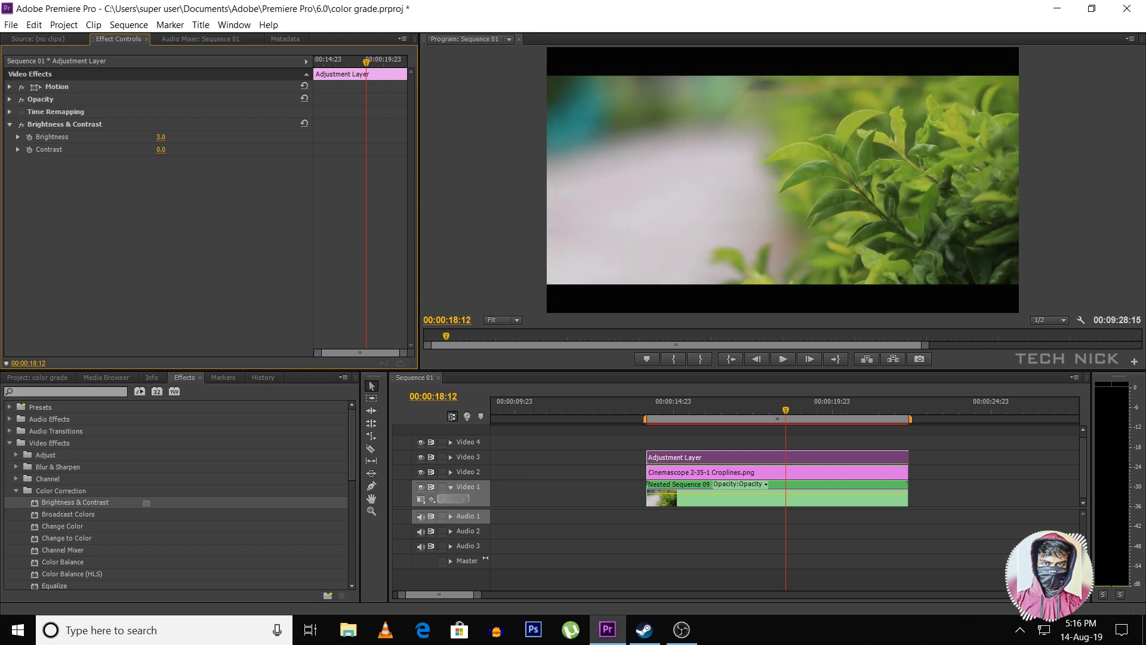
Step: Use Change to Color to replace the sampled leaf green with a new green
left_click(176, 175)
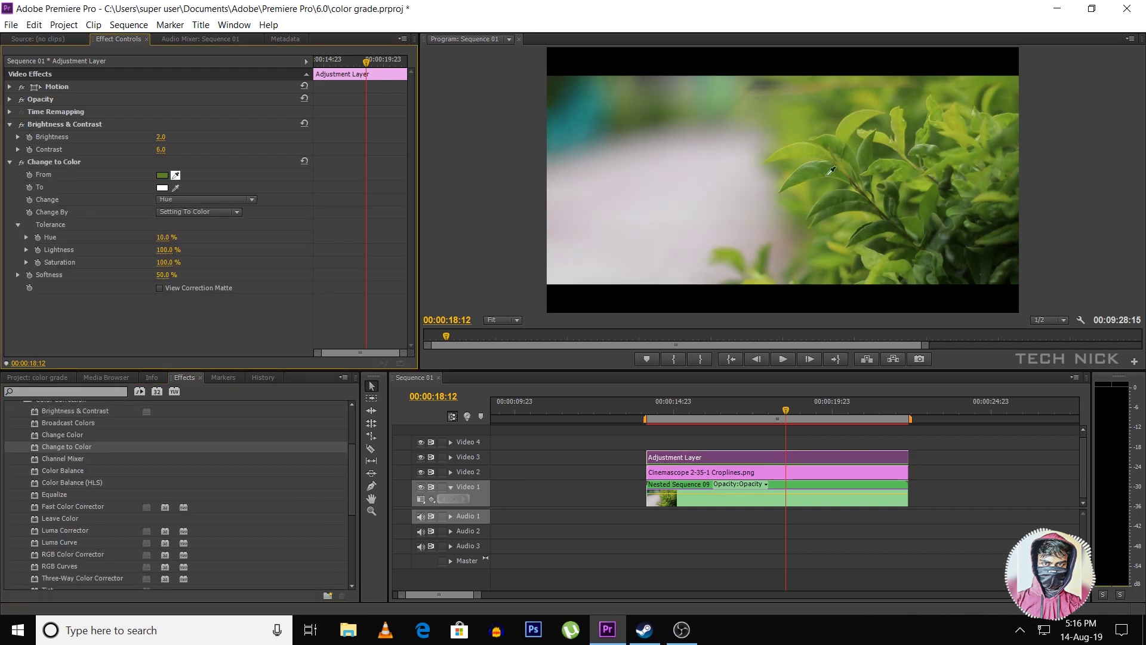
left_click(832, 119)
left_click(162, 187)
left_click(518, 335)
left_click(706, 253)
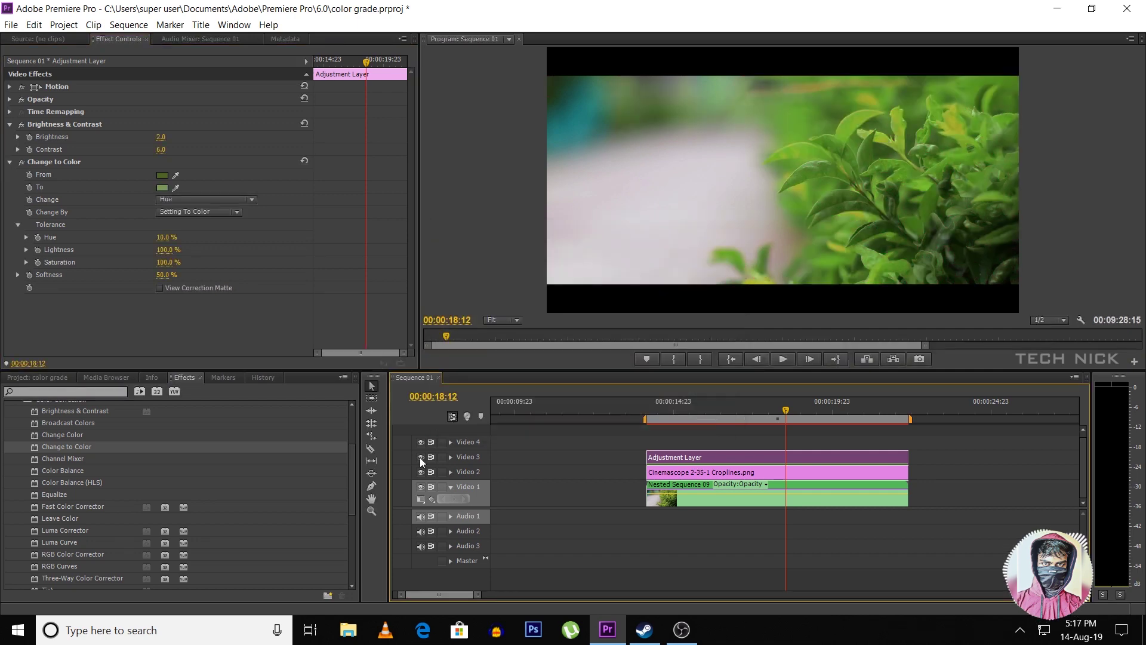
Step: Toggle the adjustment layer off and on to compare, then add the Three-Way Color Corrector
left_click(422, 457)
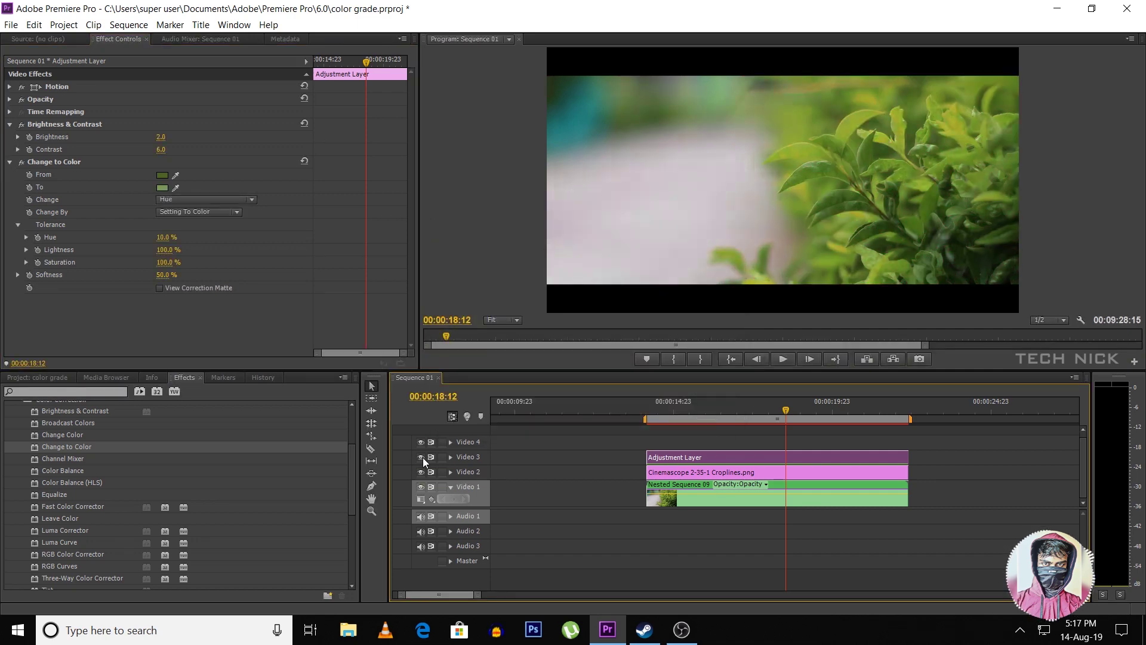
left_click(422, 457)
left_click(422, 457)
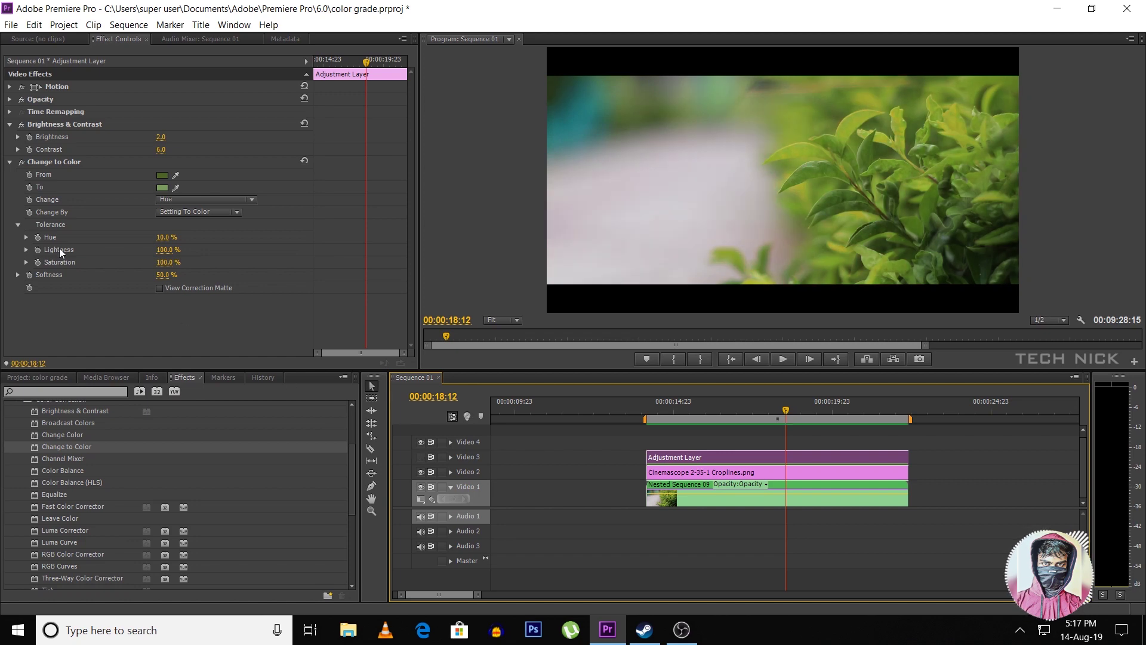
scroll(82, 525, "down", 1)
left_click_drag(82, 542, 720, 460)
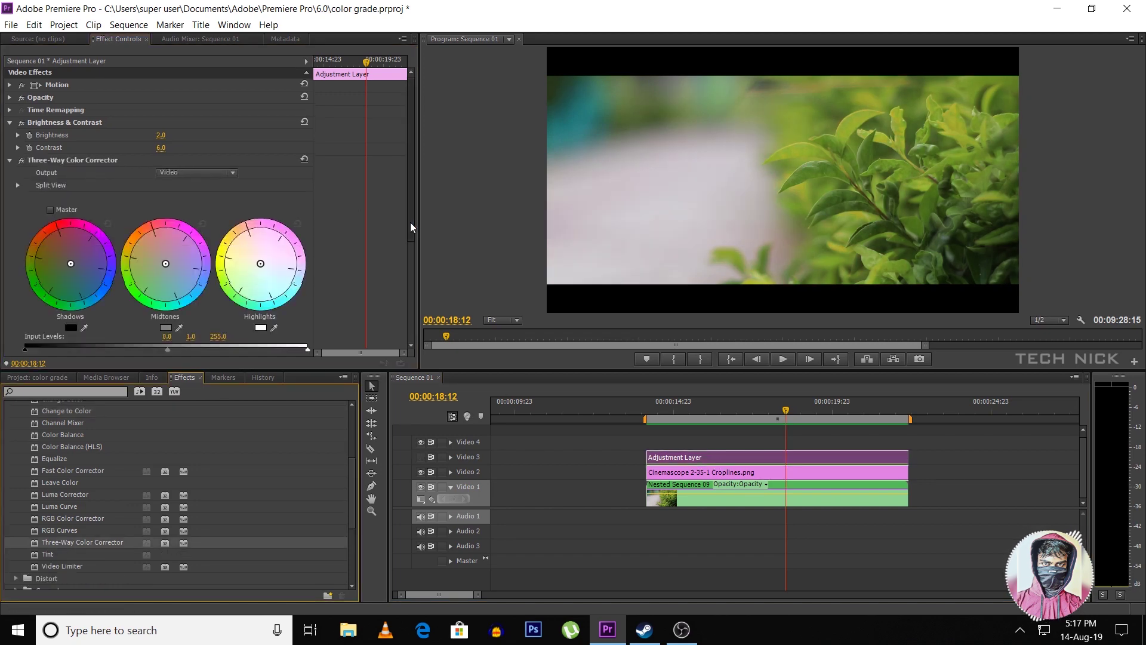
Step: Shift the leaf clip's highlight, midtone and shadow colour balance wheels
left_click_drag(256, 209, 279, 218)
left_click_drag(179, 211, 138, 214)
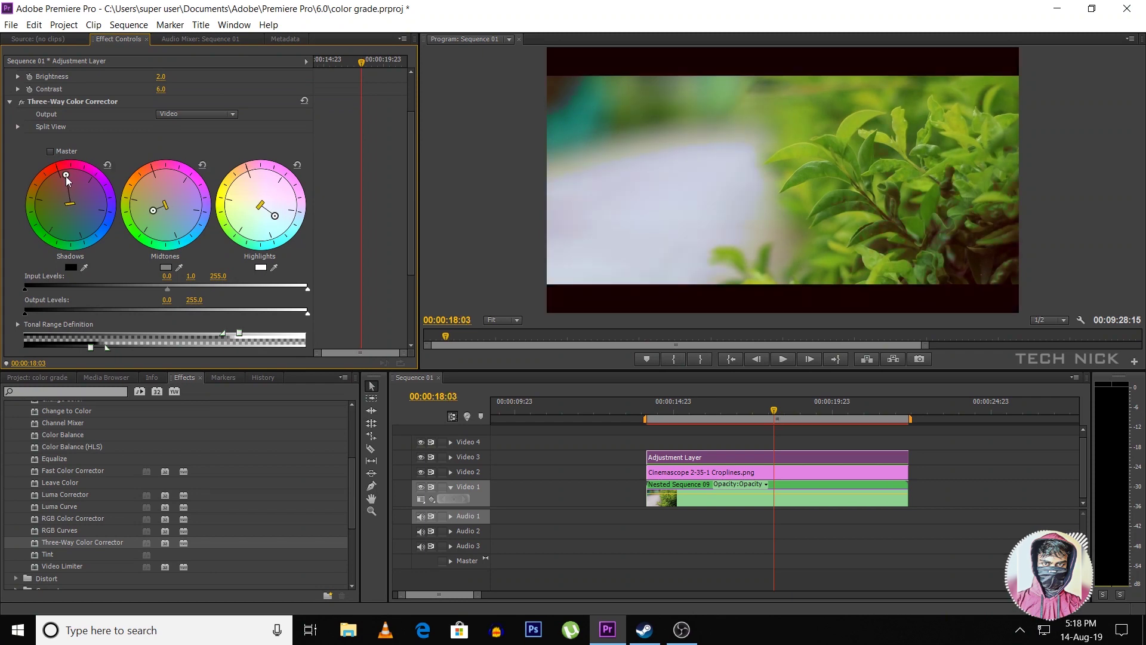
left_click_drag(65, 214, 62, 196)
Step: Apply Tint to the adjustment layer and set Map Black To orange
scroll(278, 315, "down", 3)
scroll(82, 542, "down", 1)
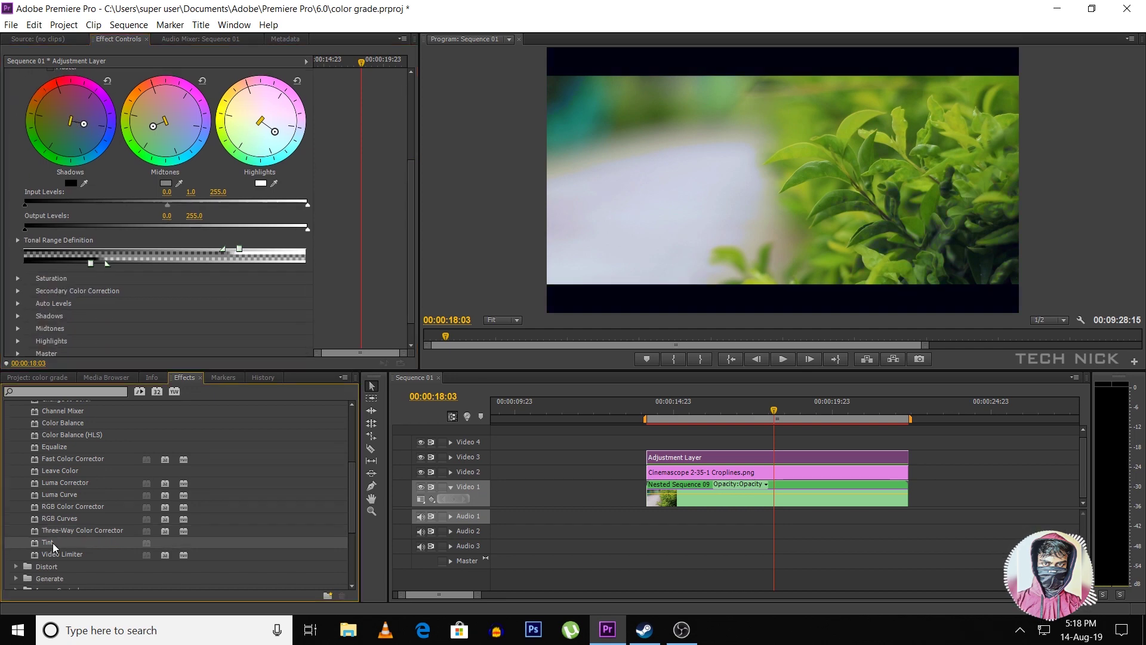
left_click_drag(52, 543, 360, 113)
scroll(323, 203, "down", 2)
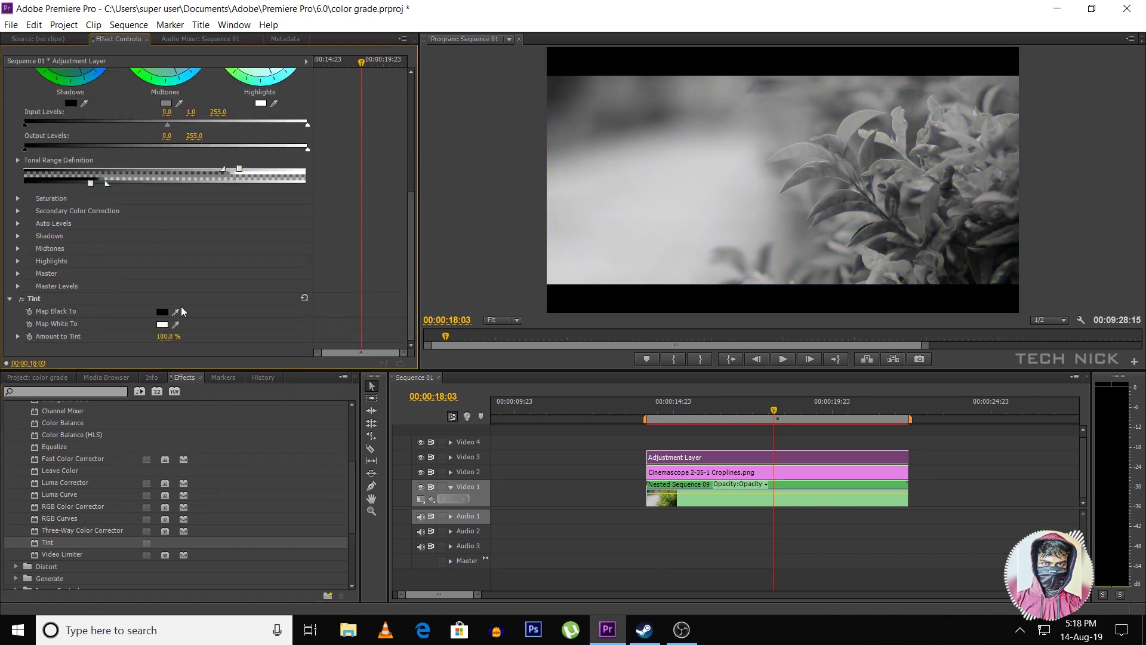
left_click(162, 311)
left_click_drag(603, 264, 605, 273)
left_click(544, 407)
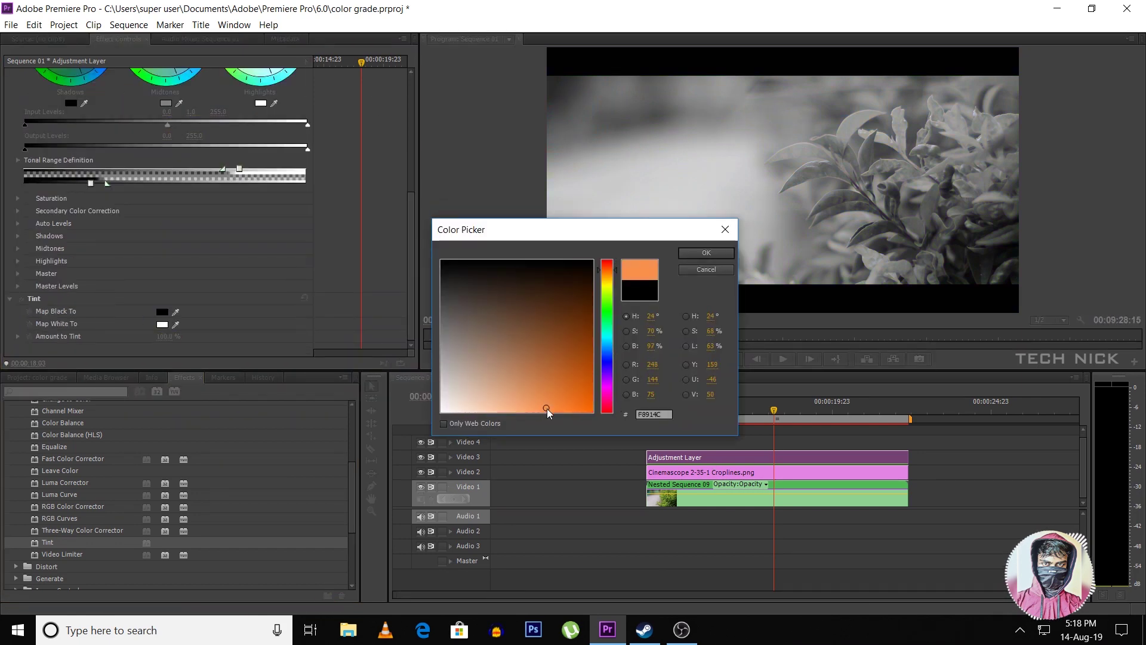
left_click(722, 250)
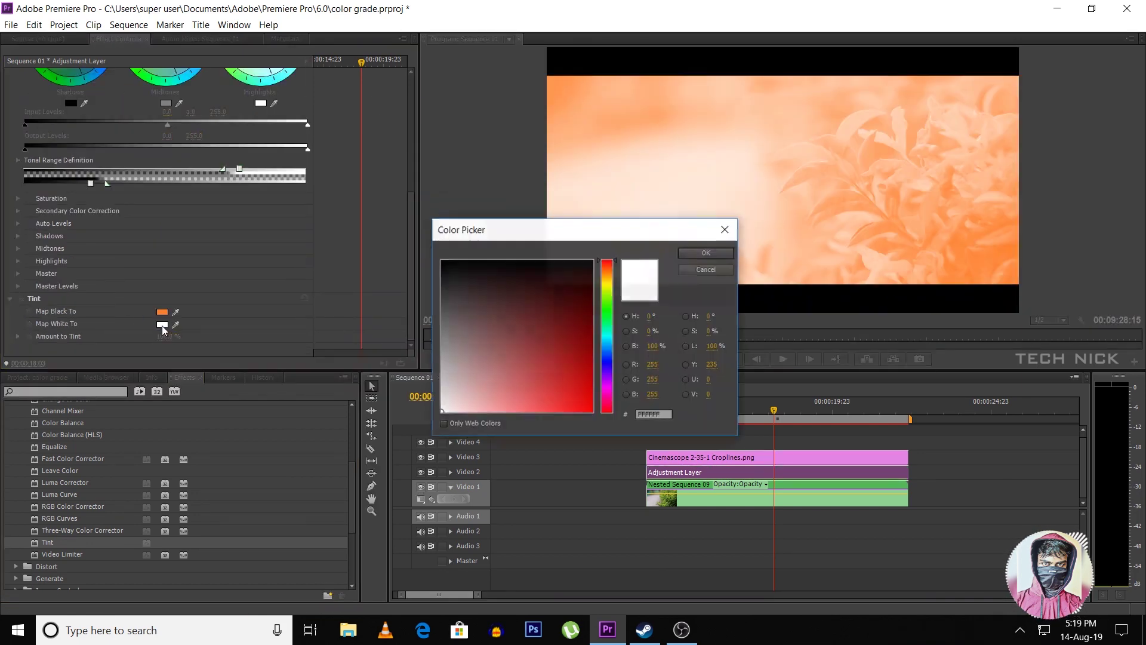
Step: Set the tint's Map White To teal and lower Amount to Tint to 10%
left_click(606, 309)
left_click(565, 371)
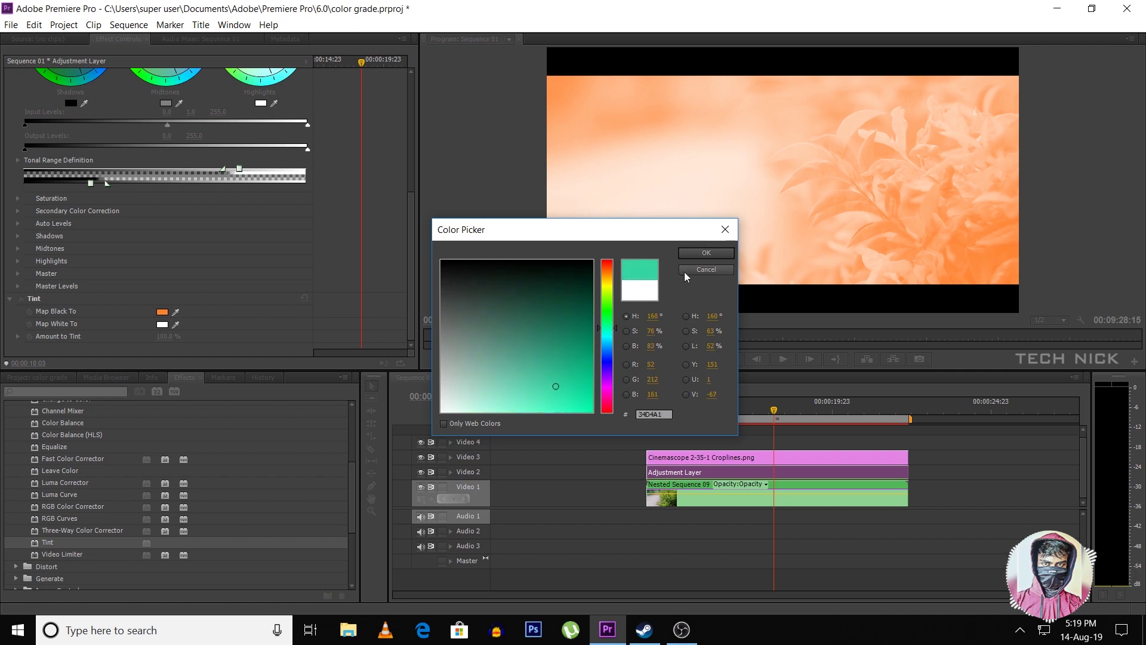
left_click(705, 253)
left_click_drag(167, 337, 114, 337)
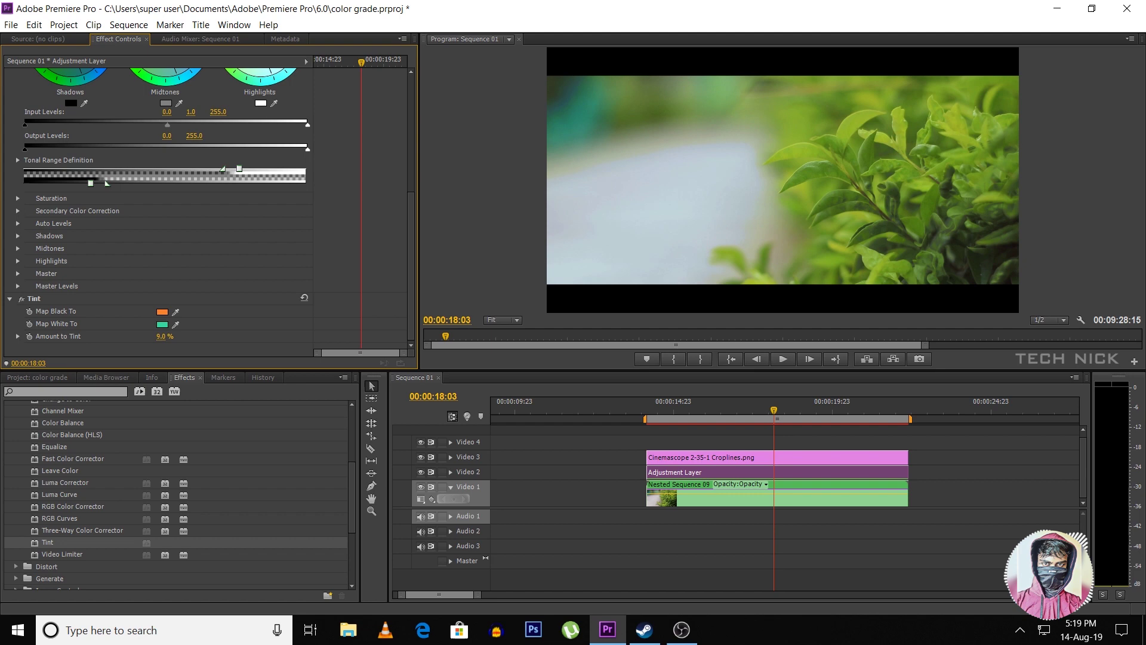
Step: Toggle the adjustment layer off and on to compare, and play the sequence
left_click(420, 471)
left_click(420, 471)
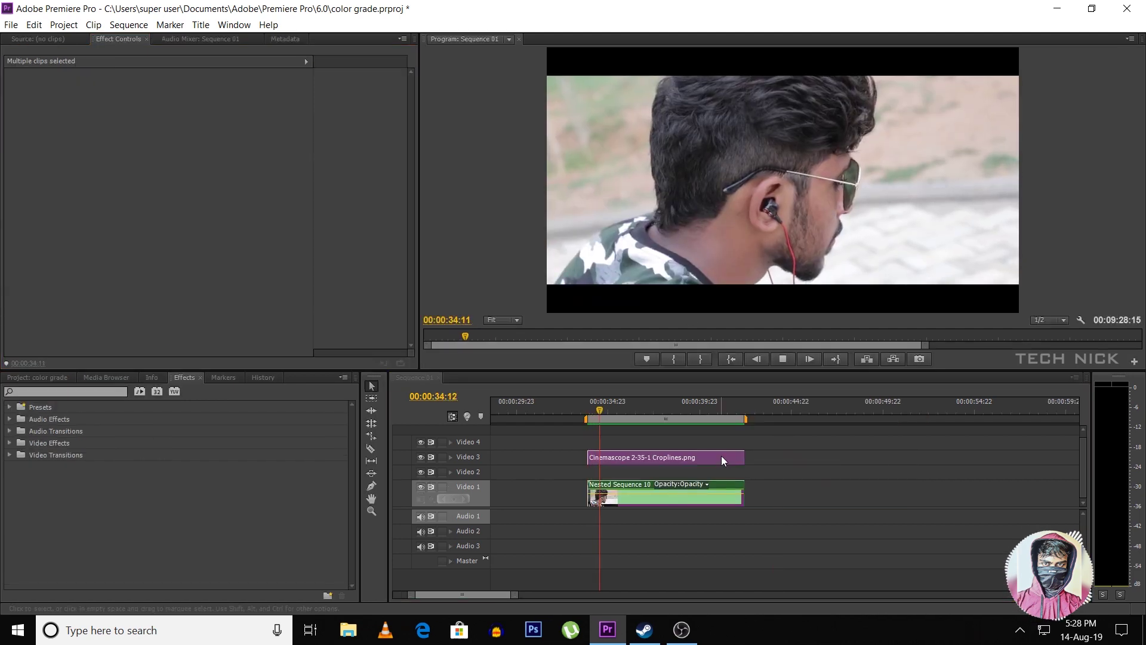
left_click(721, 456)
key("space")
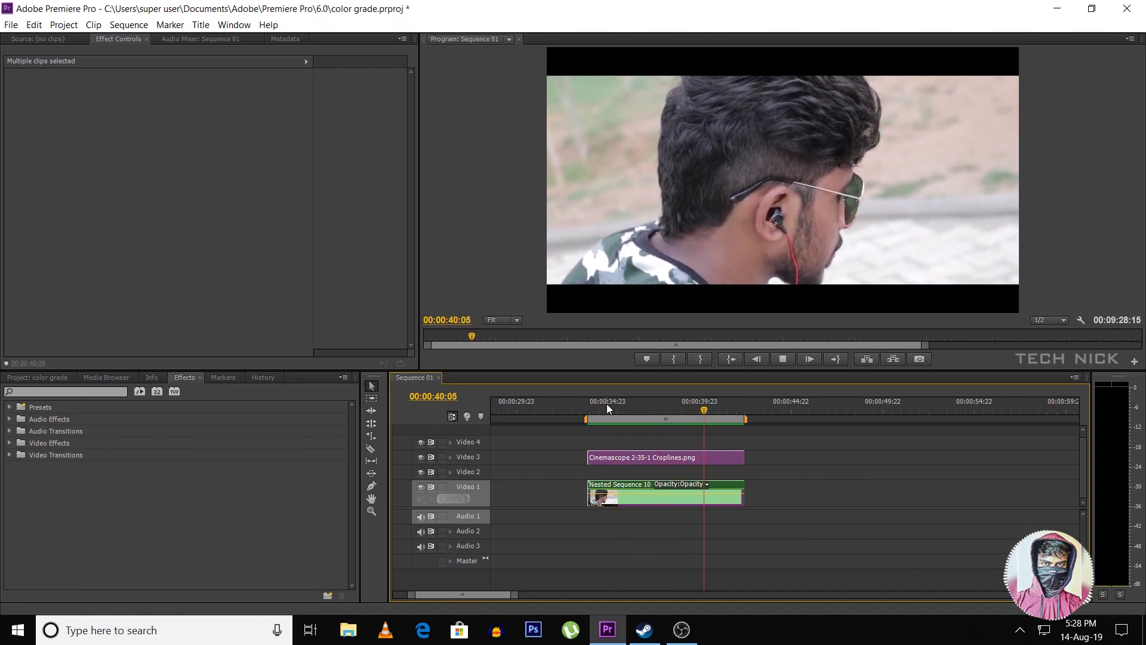
Step: Move the playhead to the second clip, play it, and return to its start
left_click_drag(606, 403, 592, 404)
key("space")
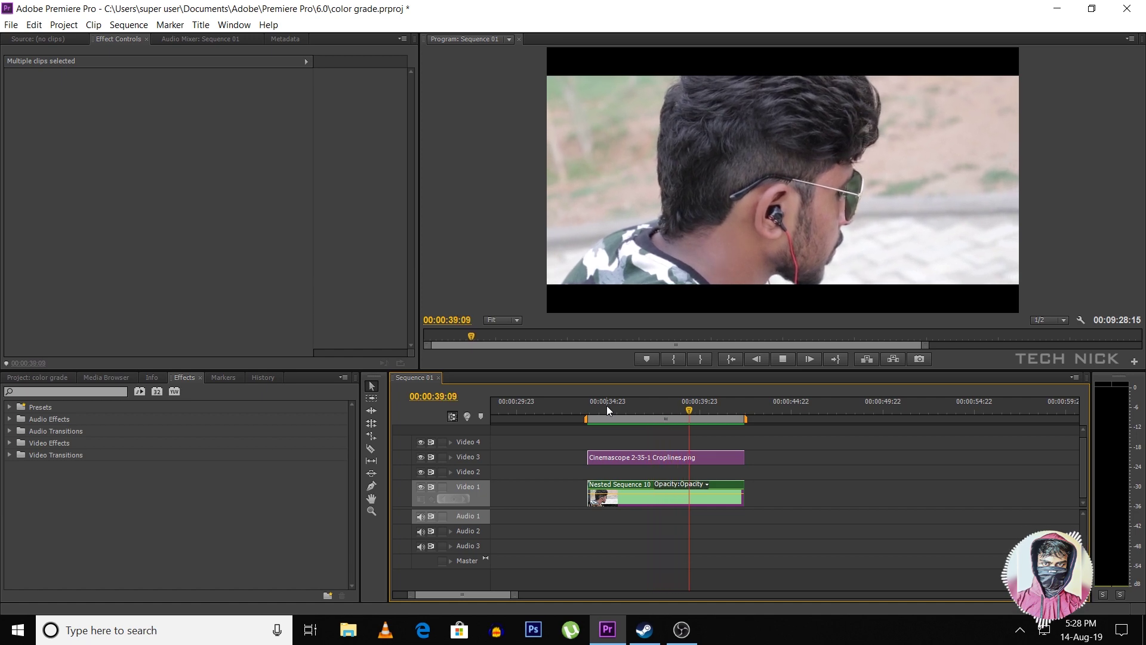
left_click_drag(606, 406, 597, 409)
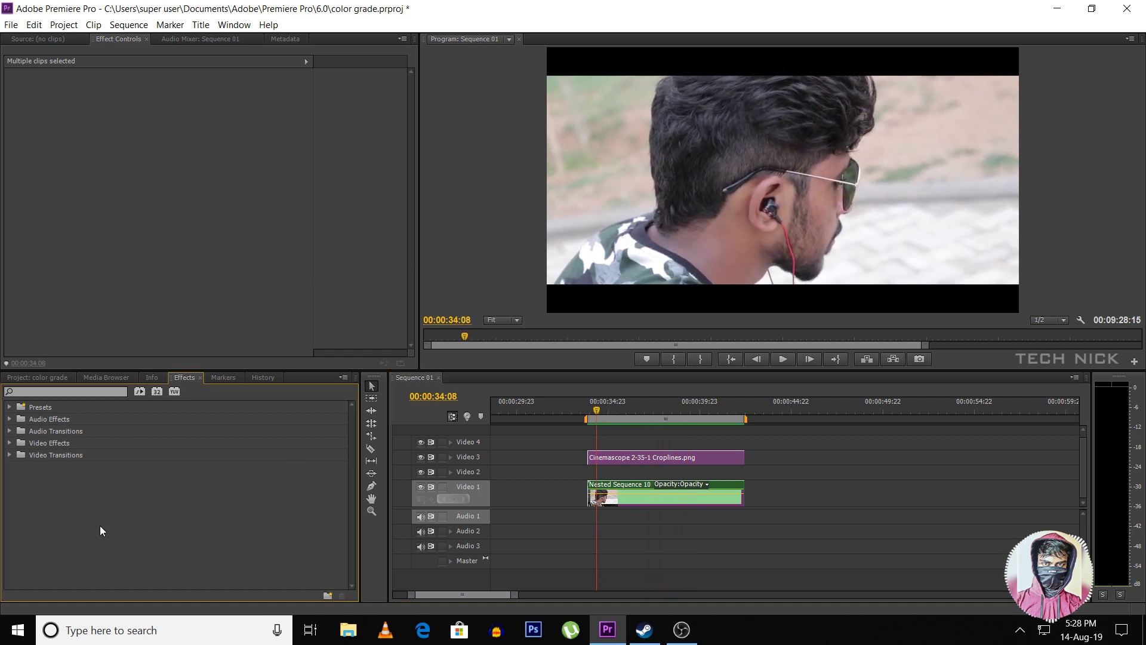
Step: Create a new adjustment layer and place it on Video 2 spanning the second clip
left_click(20, 378)
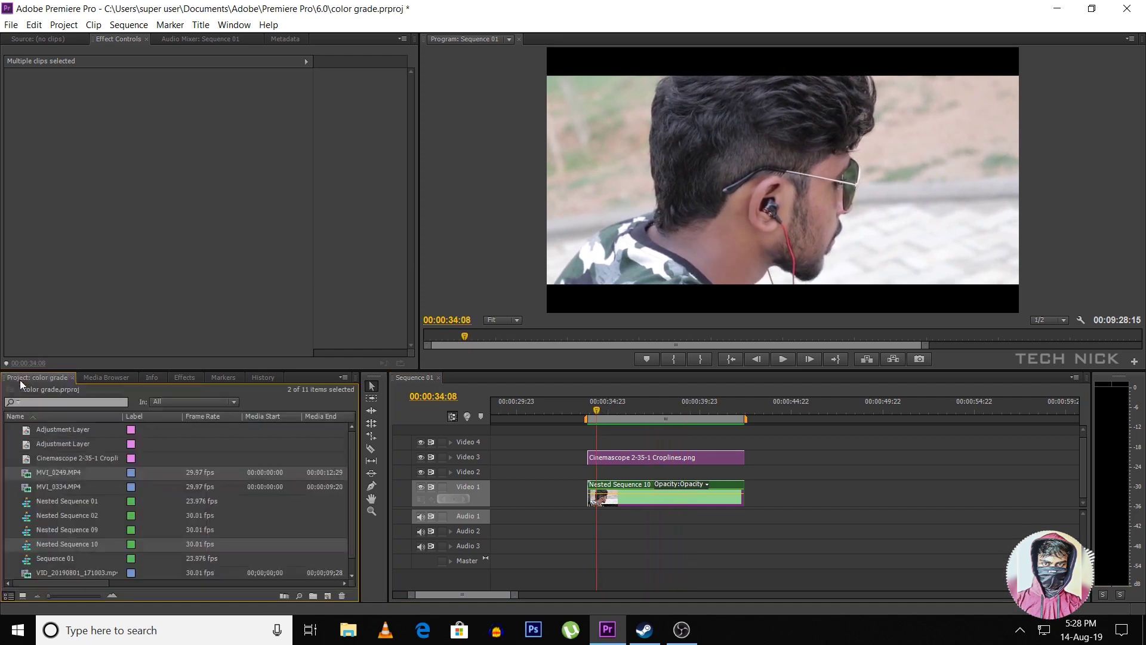
right_click(12, 486)
mouse_move(76, 527)
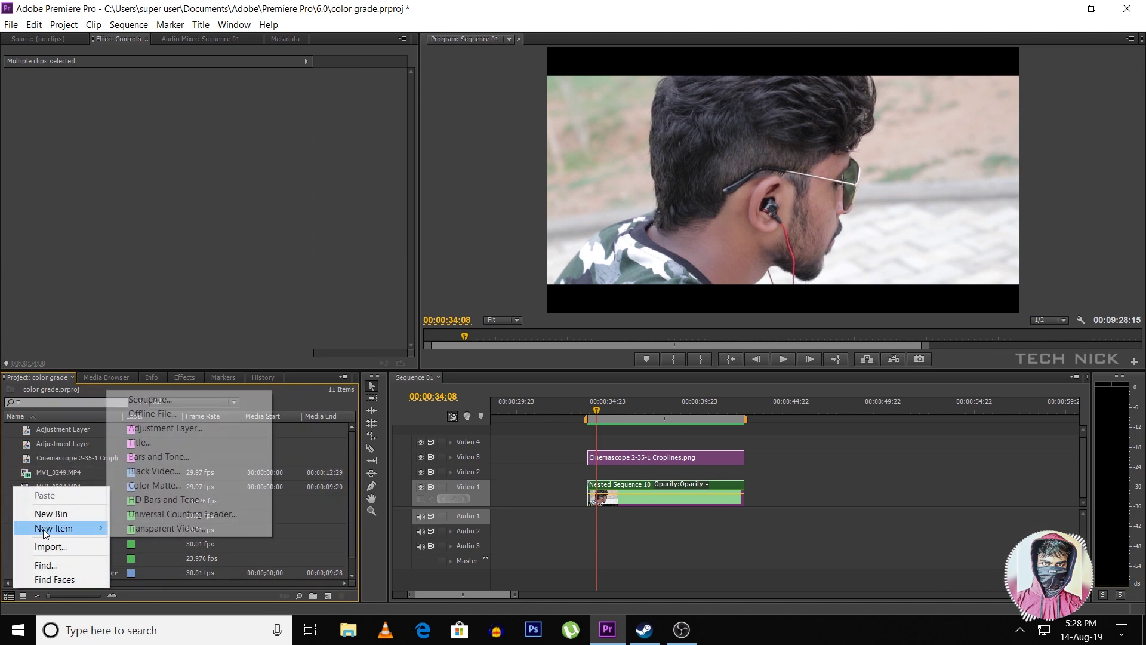
left_click(173, 427)
left_click(585, 355)
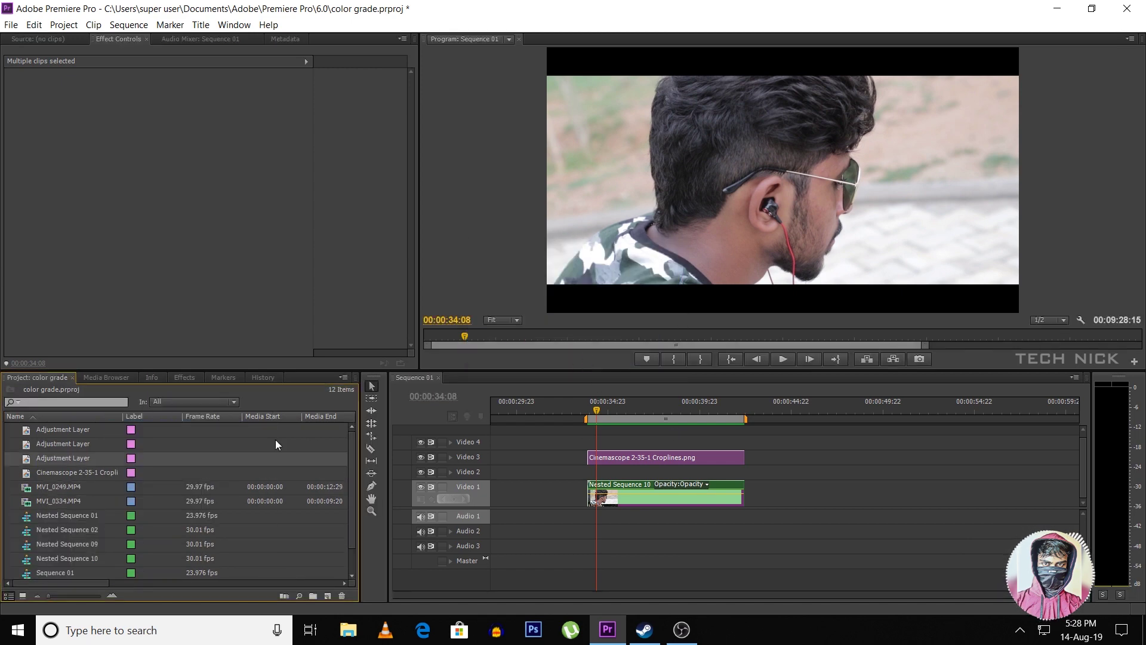
left_click_drag(55, 458, 595, 472)
left_click_drag(704, 471, 749, 469)
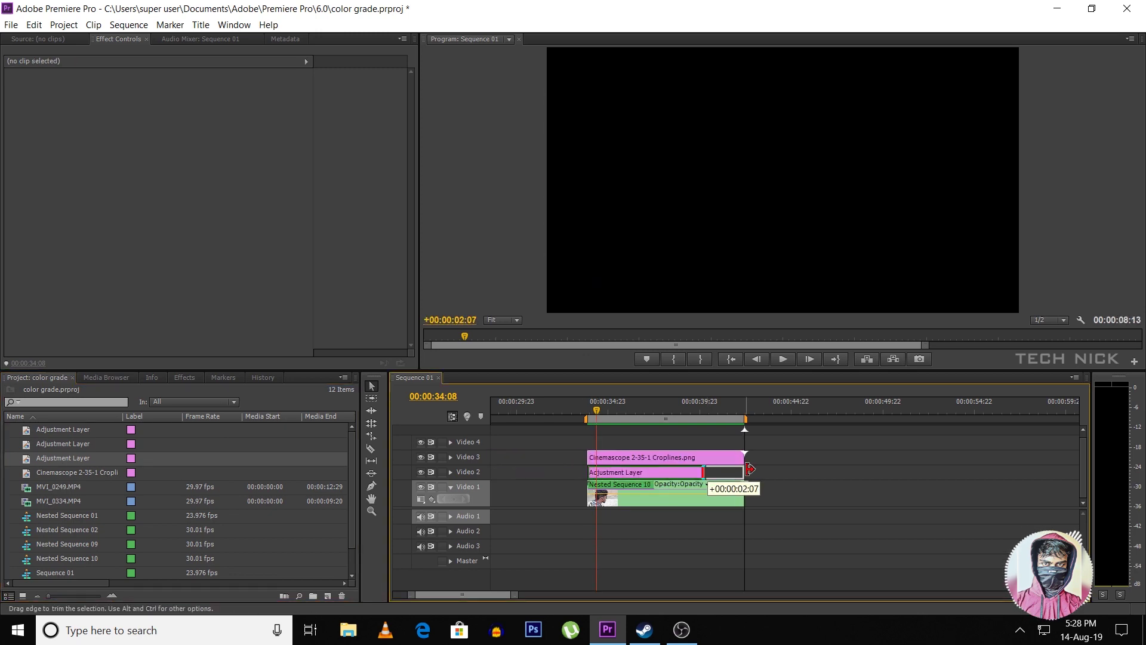
Step: Add Brightness & Contrast to the new adjustment layer with brightness 2.0 and contrast 8.0
left_click_drag(75, 502, 640, 474)
left_click_drag(161, 137, 168, 152)
scroll(176, 495, "down", 3)
Step: Apply Change to Color and sample a source colour from the picture
left_click_drag(67, 434, 640, 472)
left_click_drag(175, 175, 582, 152)
left_click_drag(962, 128, 961, 139)
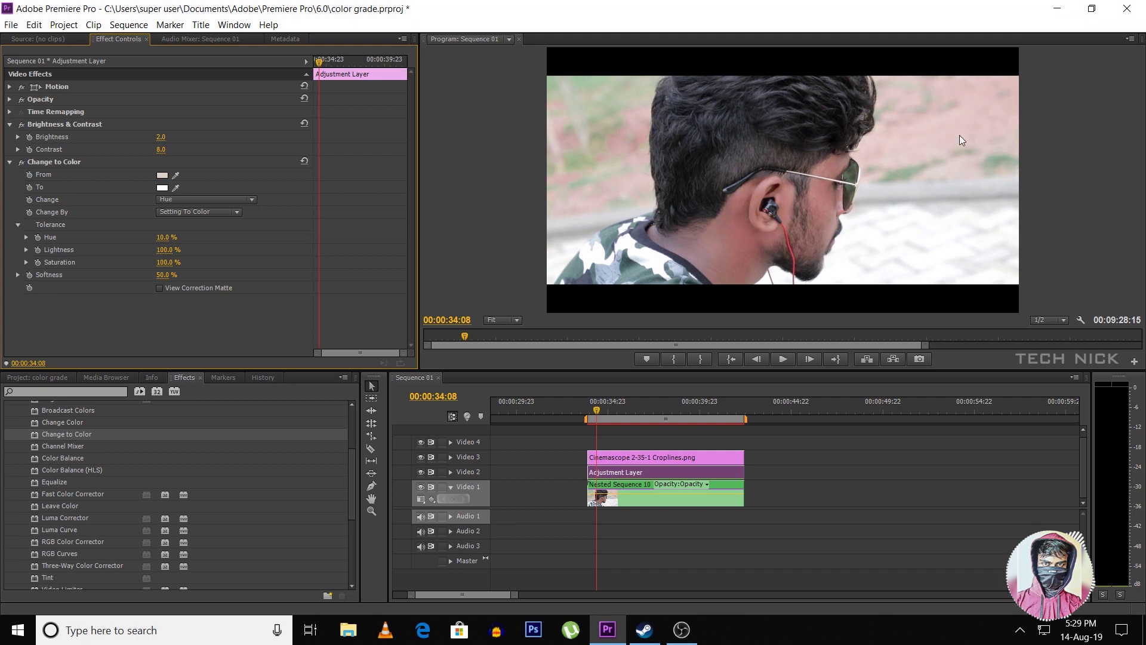
Step: Resample Change to Color's From colour from a grey-green area and set To green
left_click_drag(175, 175, 600, 95)
left_click(162, 188)
left_click(605, 309)
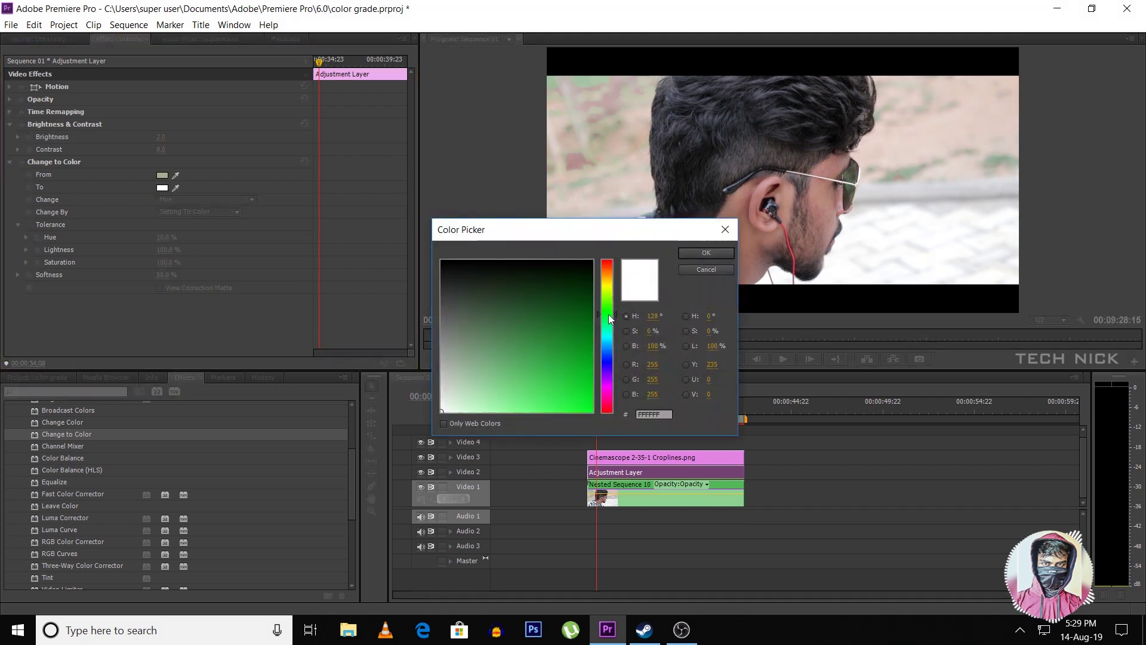
left_click(532, 314)
left_click(697, 255)
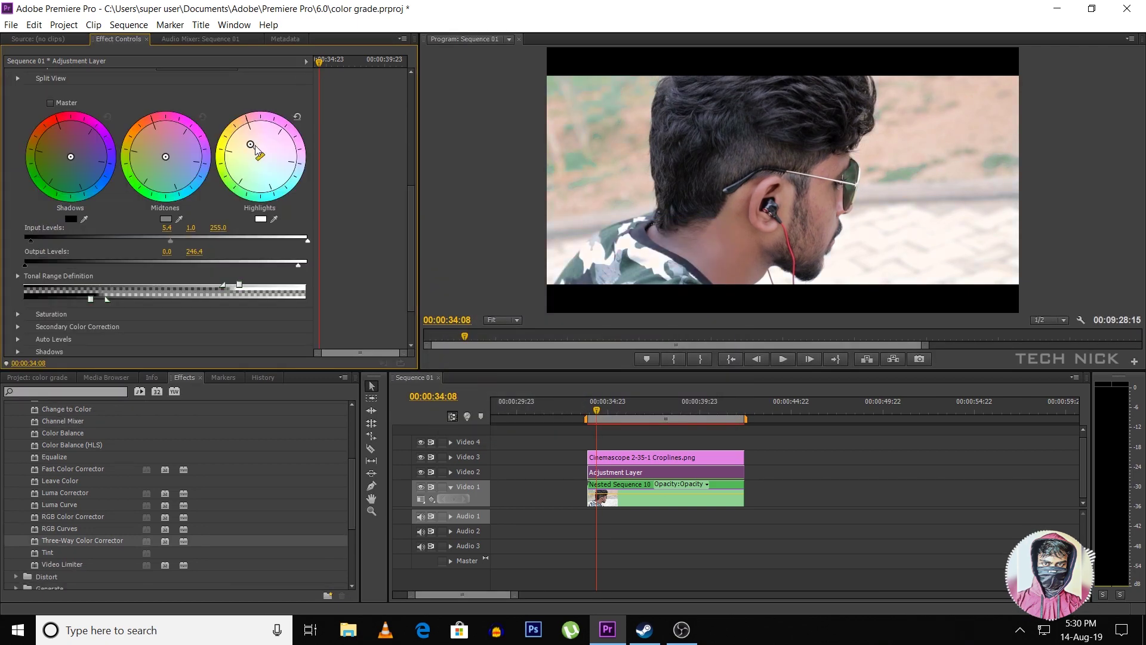
Step: Pull highlights and midtones toward neutral and shift the shadows colour balance
left_click_drag(256, 146, 256, 165)
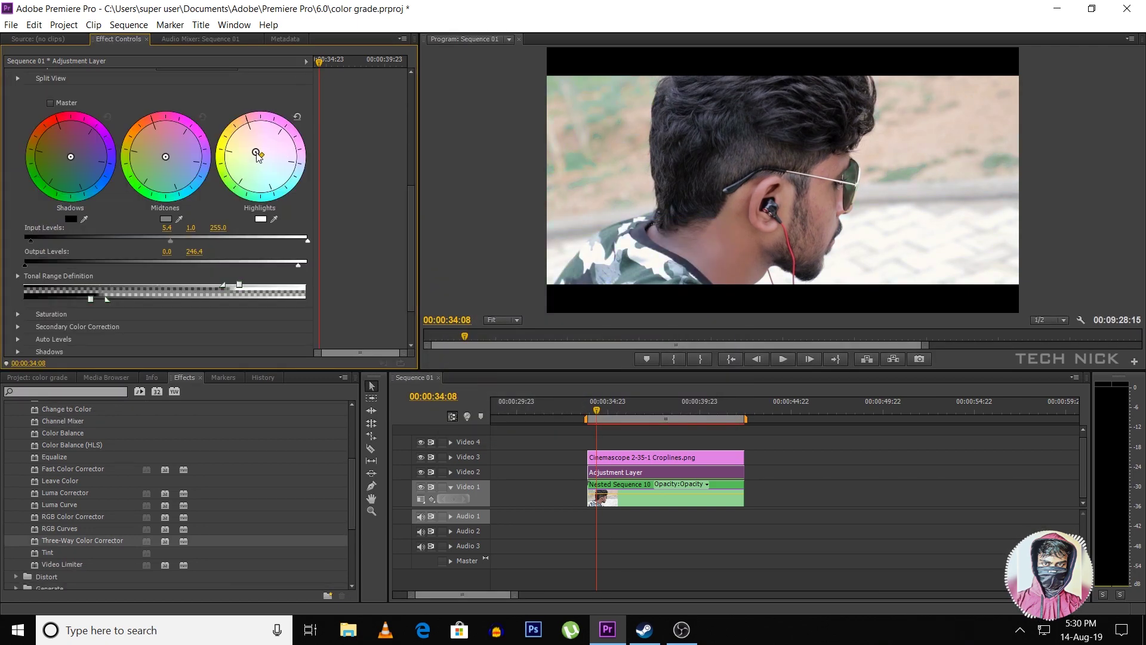
left_click_drag(180, 152, 172, 162)
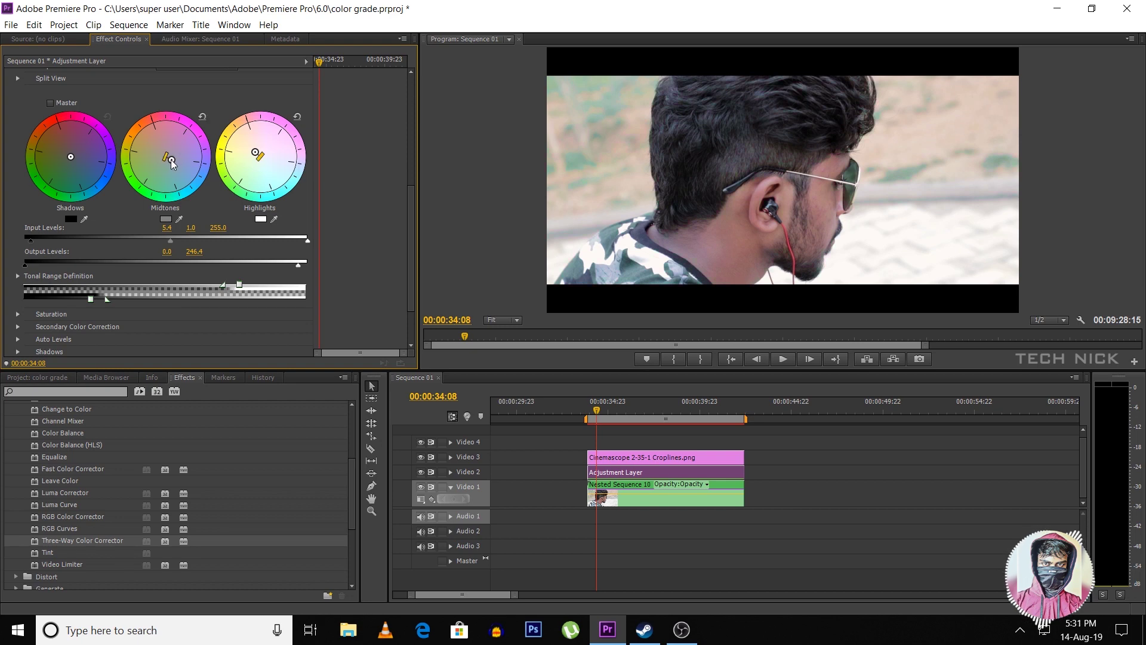
mouse_move(63, 157)
left_mouse_down()
mouse_move(72, 170)
mouse_move(73, 143)
left_mouse_up()
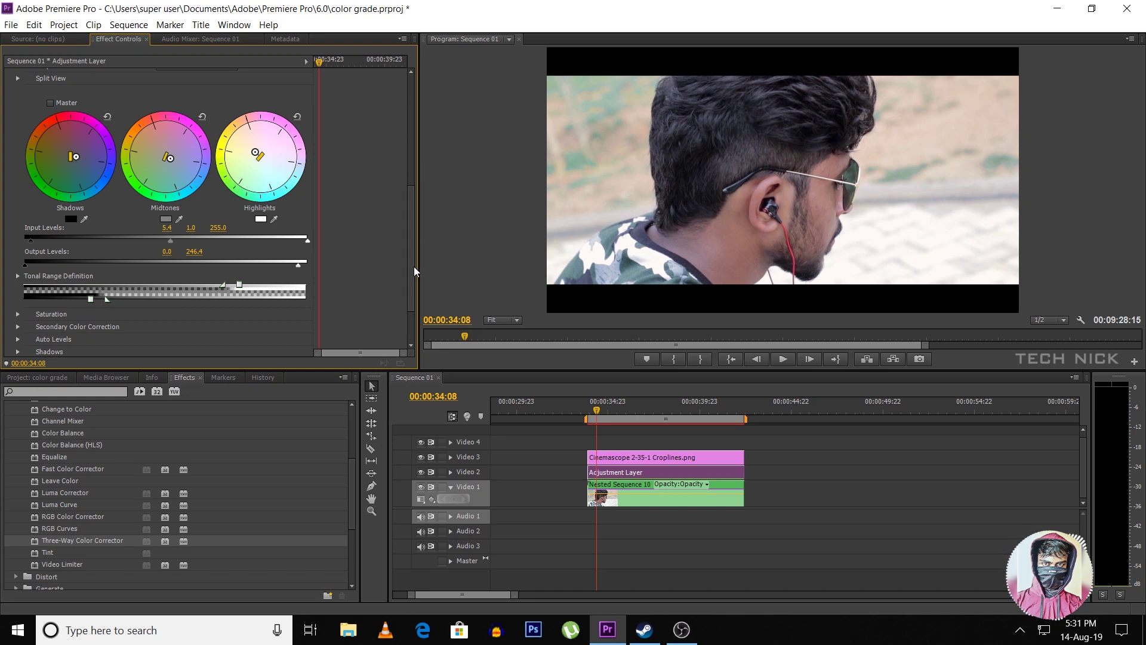
Step: Expand the Saturation settings for Master Saturation 123 and add the Tint effect
scroll(179, 251, "down", 2)
left_click(18, 249)
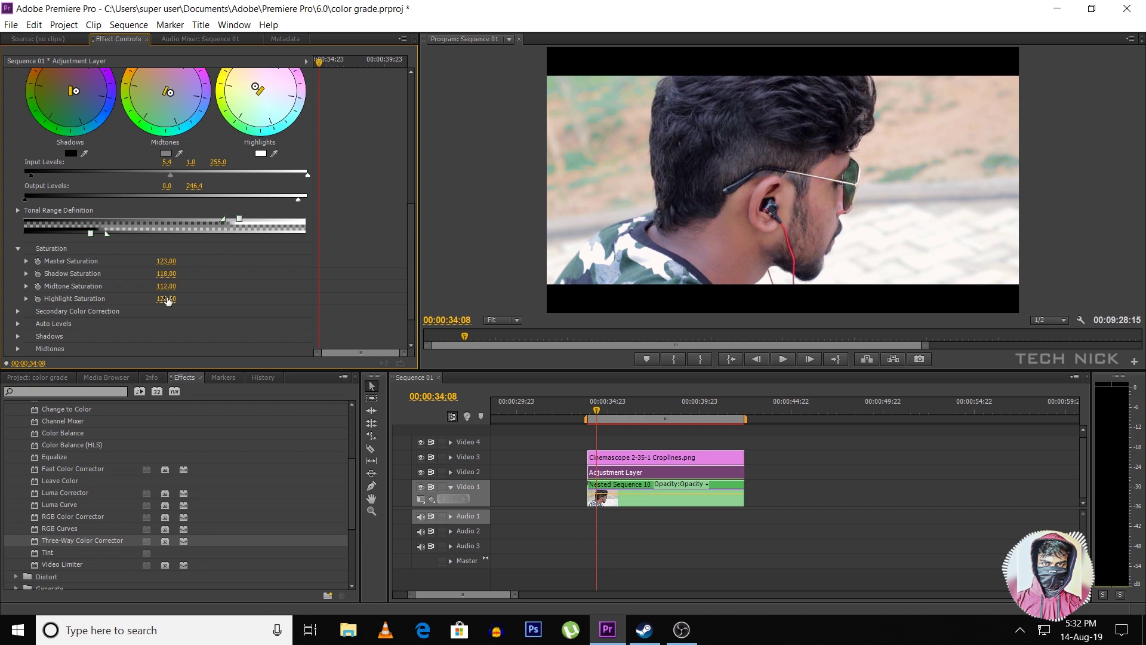
left_click_drag(47, 552, 662, 472)
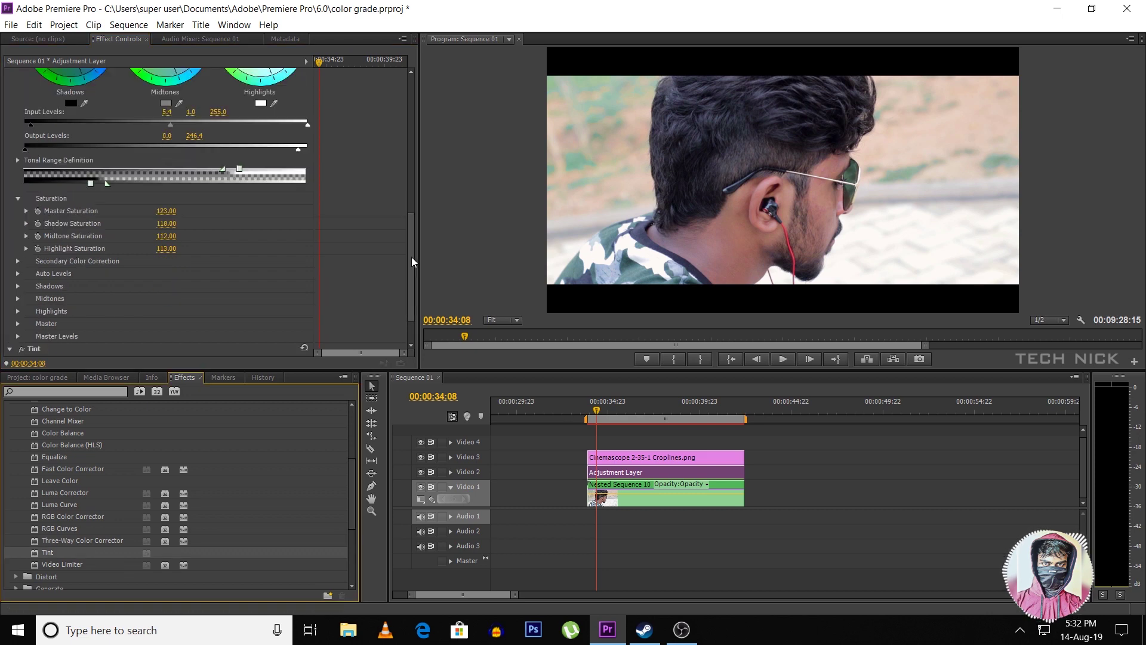
Step: Set the tint's Map Black To a teal shade, replacing an initial white pick
left_click_drag(412, 257, 411, 302)
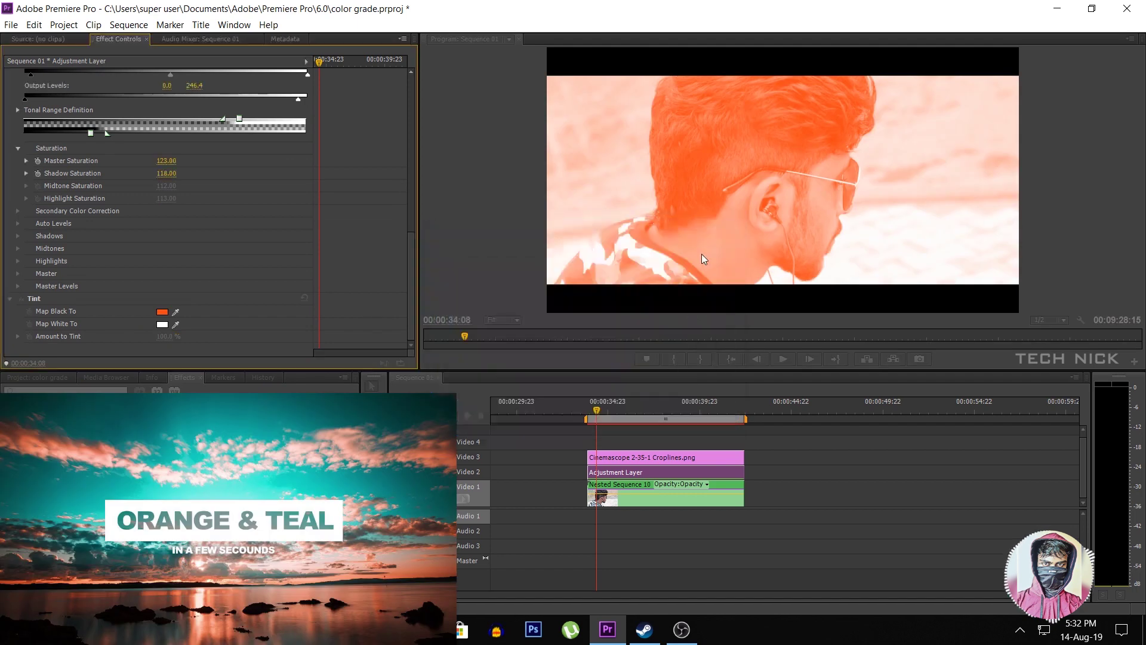
left_click(162, 311)
left_click(442, 261)
left_click(706, 253)
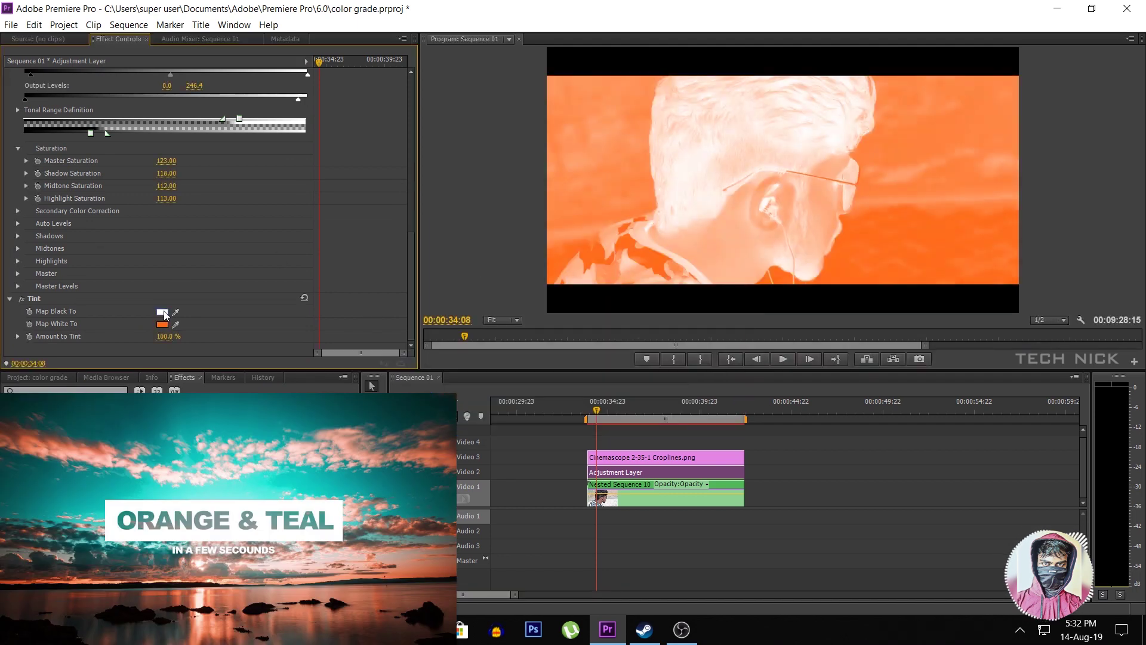
left_click(164, 312)
left_click(610, 338)
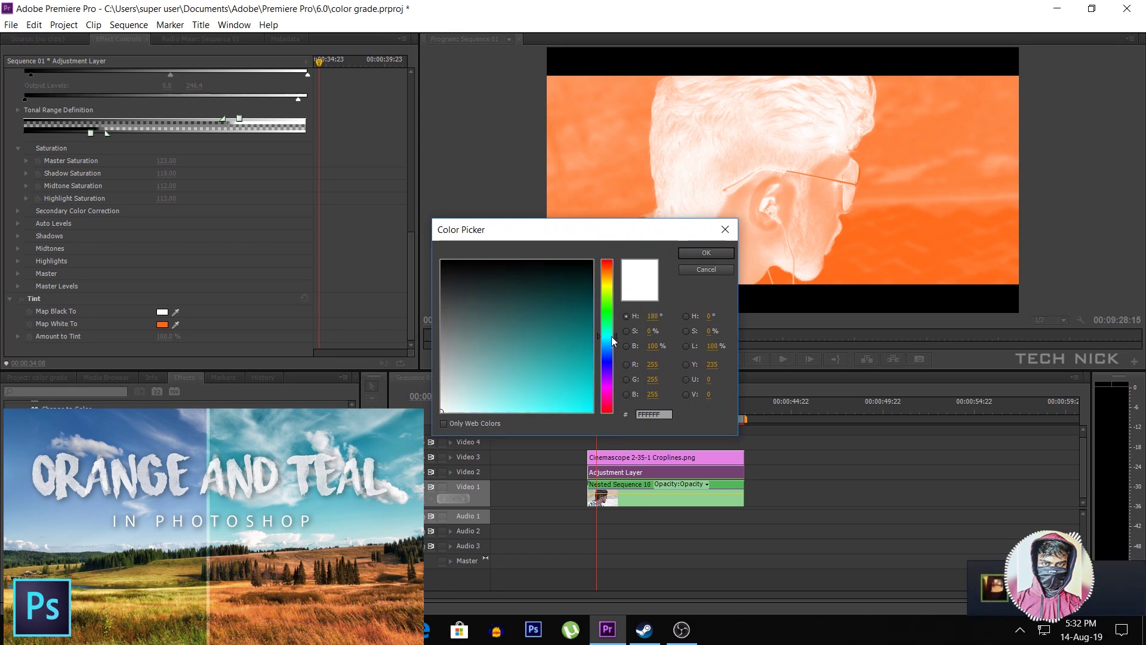
left_click(557, 392)
left_click(692, 253)
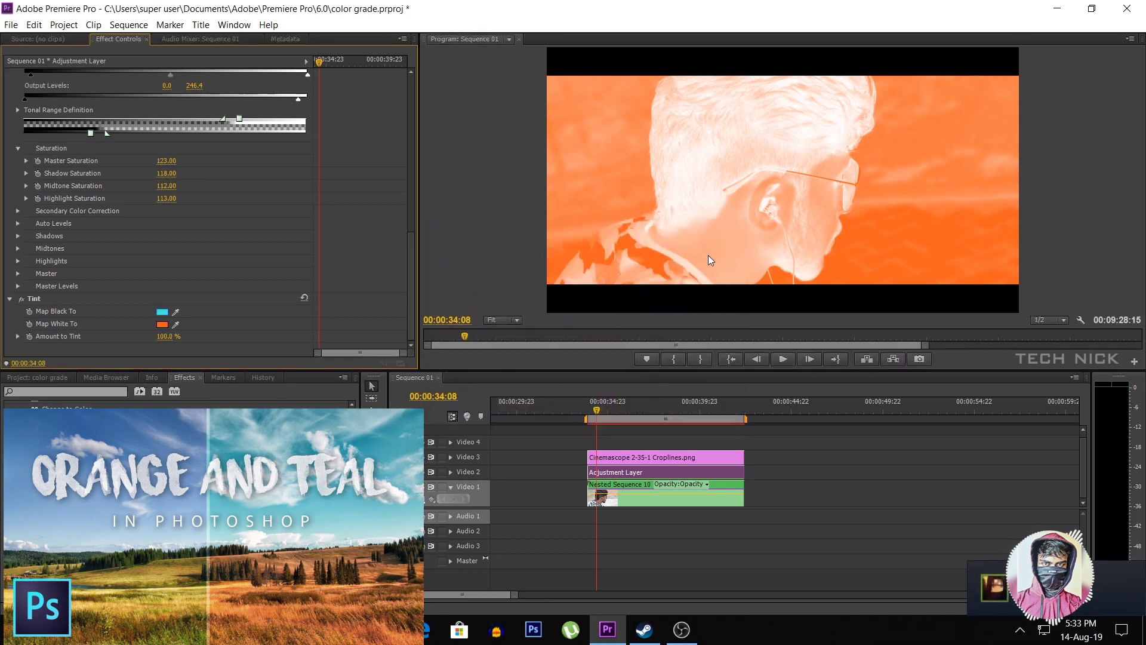
Step: Lower Amount to Tint to 7%, toggling the adjustment layer to compare before and after
mouse_move(172, 337)
left_mouse_down()
mouse_move(146, 337)
mouse_move(160, 336)
left_mouse_up()
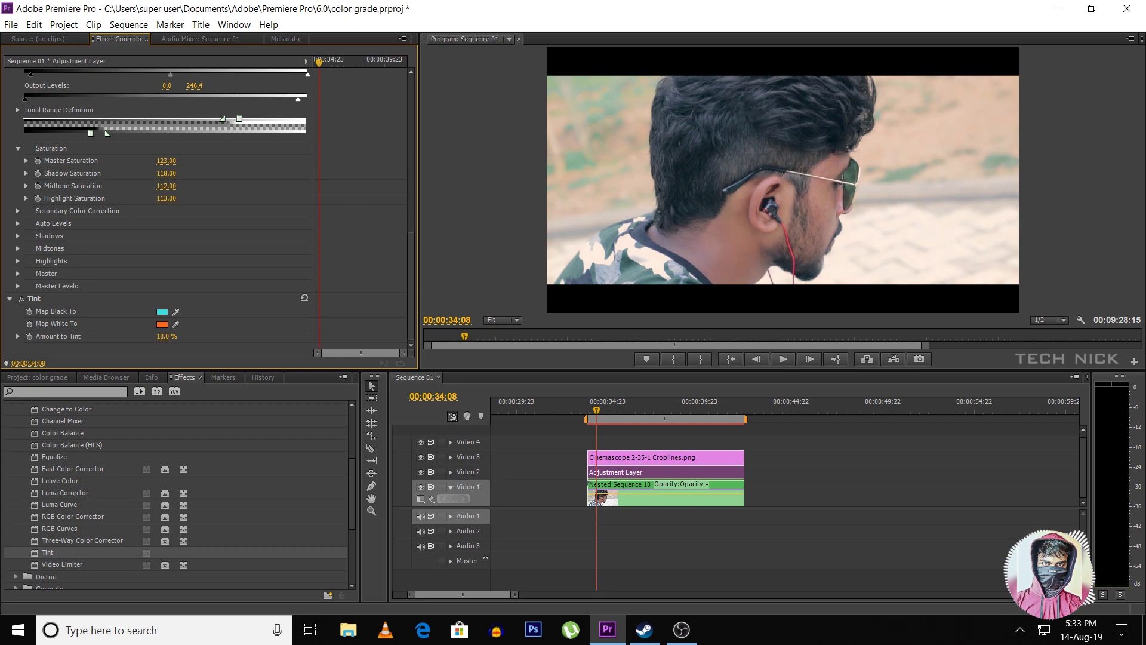
left_click(699, 447)
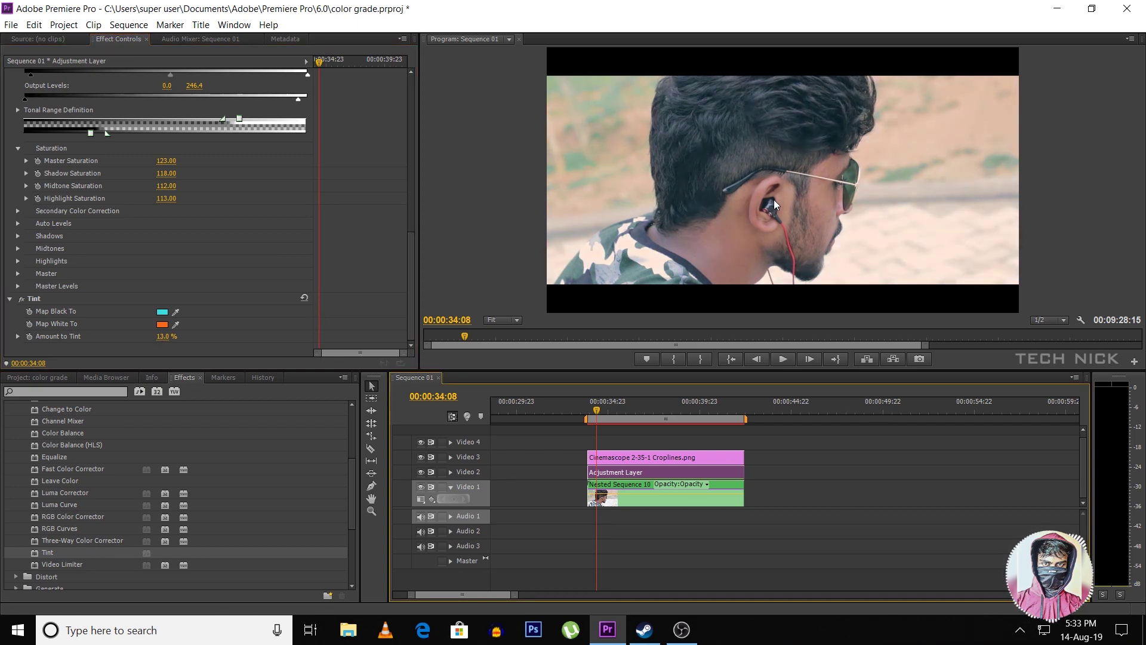
left_click(420, 474)
left_click(420, 474)
left_click(421, 474)
left_click(421, 474)
left_click_drag(162, 336, 149, 336)
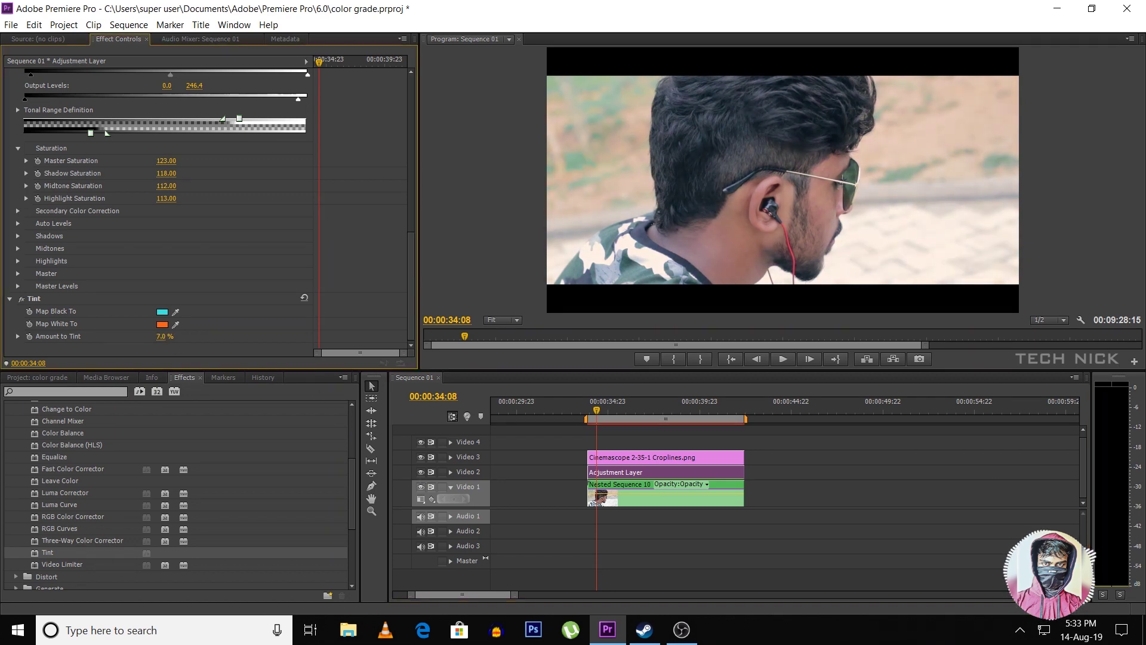